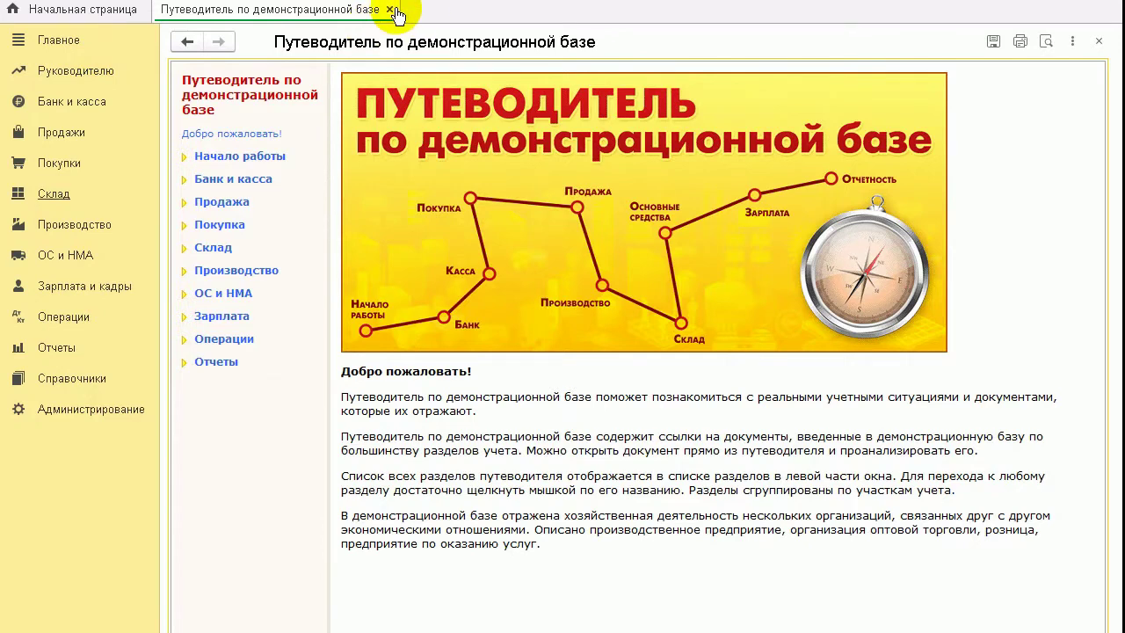
# Close the demo database guide and look over the two external processing files in the ПутевыеЛисты_для_1СБухгалтерия folder.
pyautogui.click(390, 9)
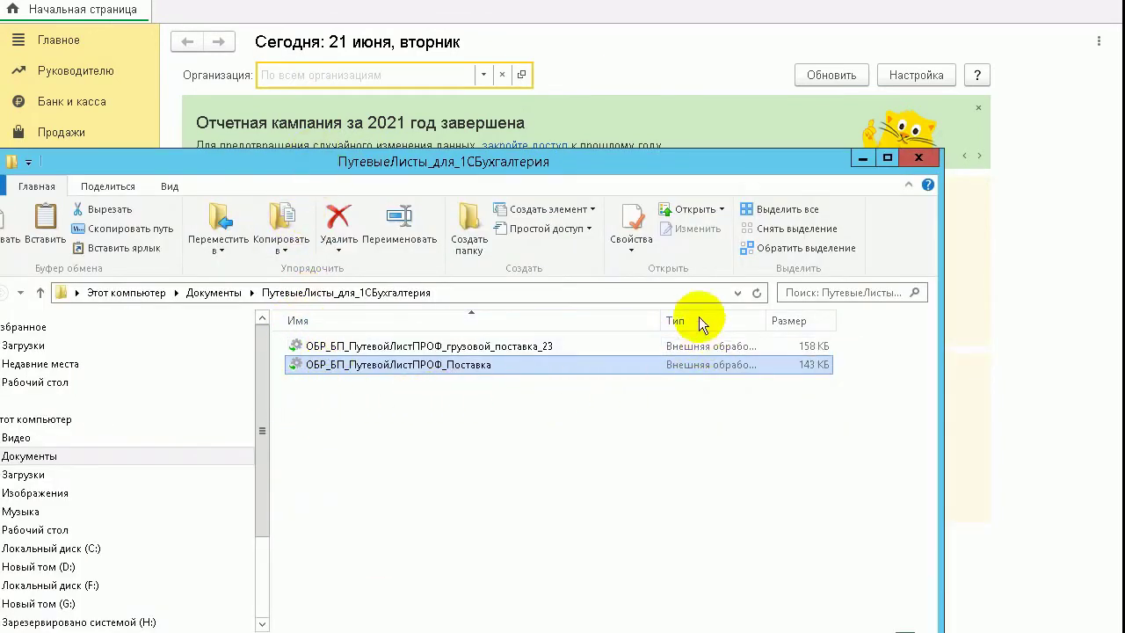
pyautogui.click(409, 347)
pyautogui.click(415, 370)
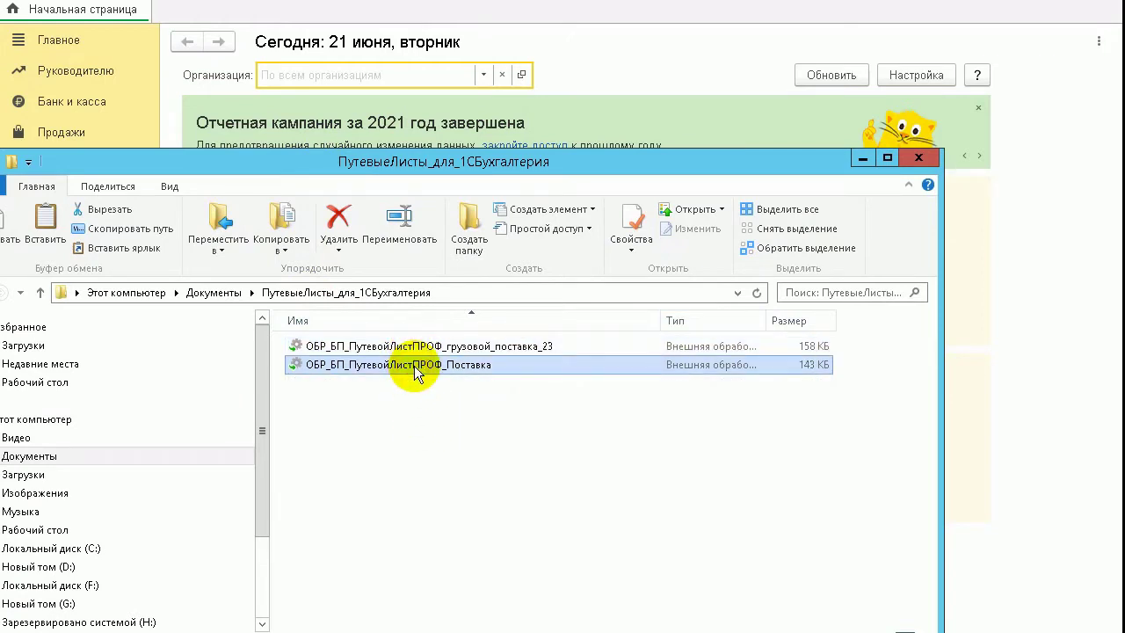
pyautogui.click(417, 350)
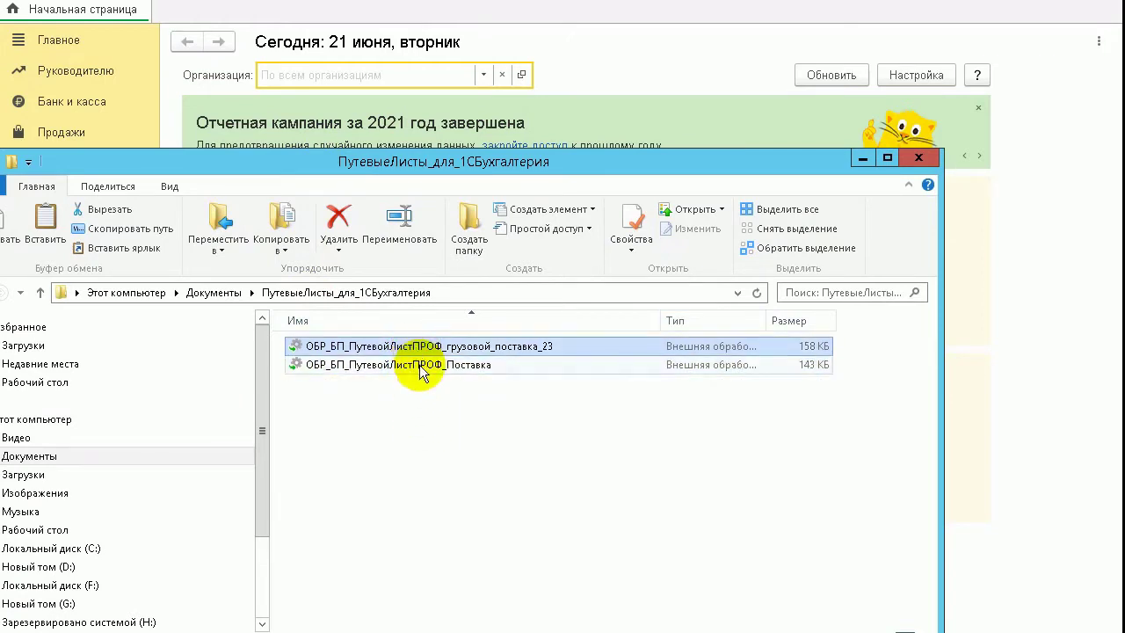
pyautogui.click(421, 368)
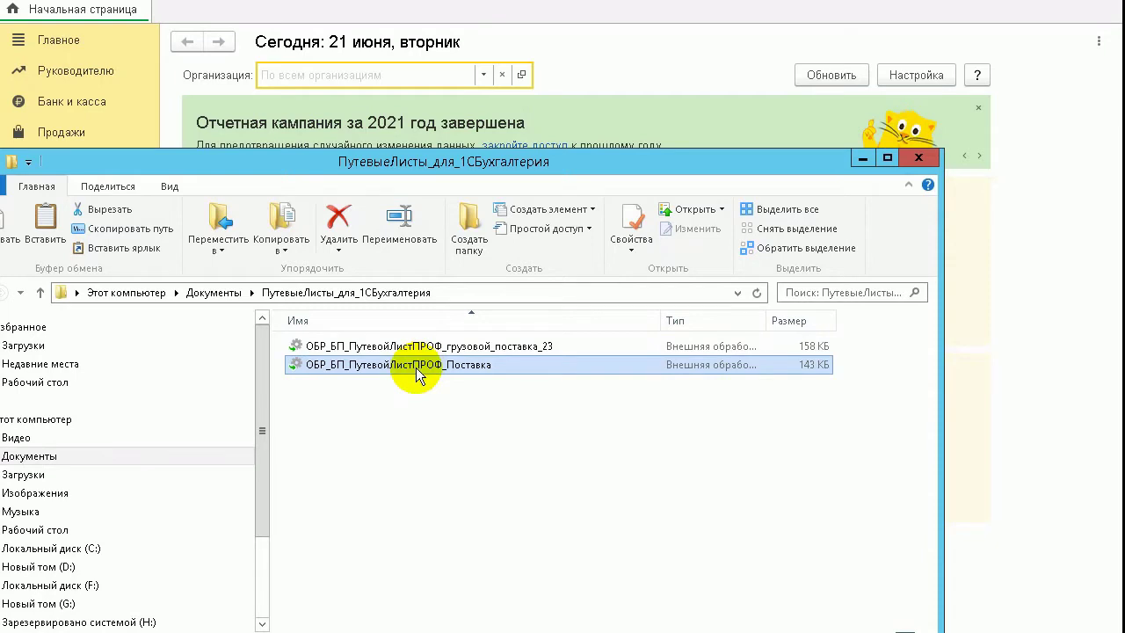
pyautogui.click(860, 159)
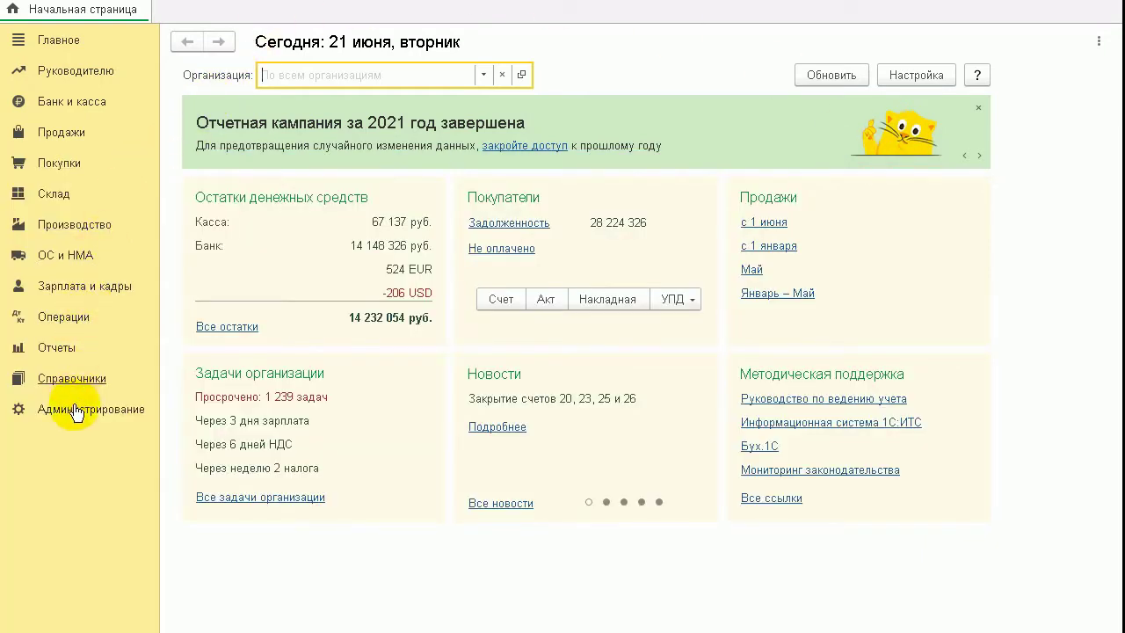
# Enable Дополнительные отчеты и обработки in the print forms, reports and processings settings and open the list of additional processings.
pyautogui.click(75, 413)
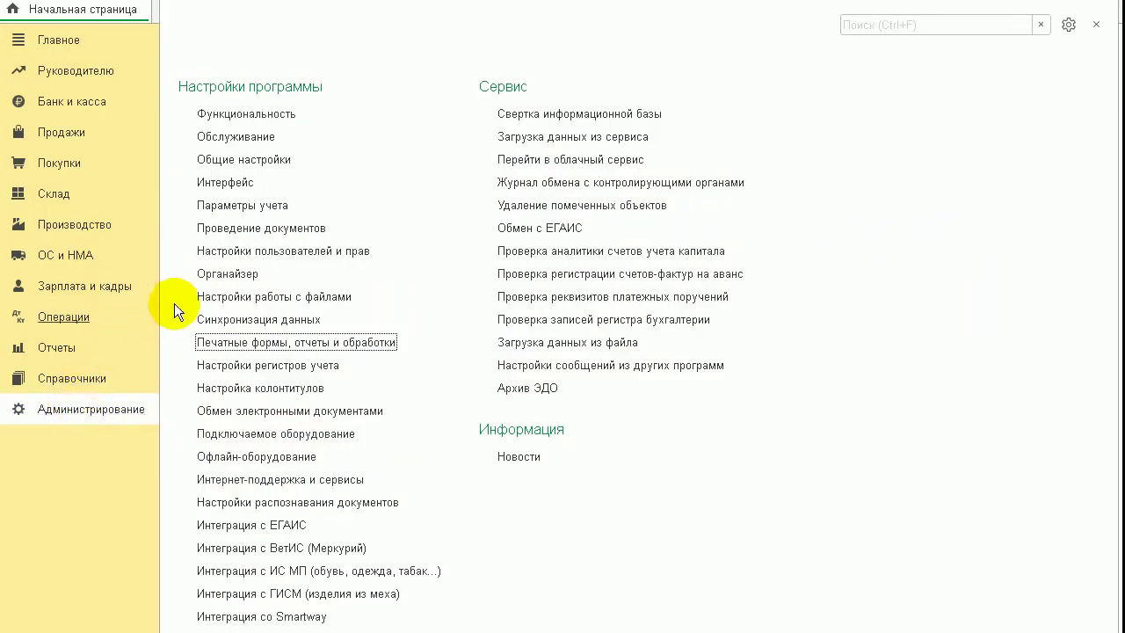
pyautogui.click(268, 342)
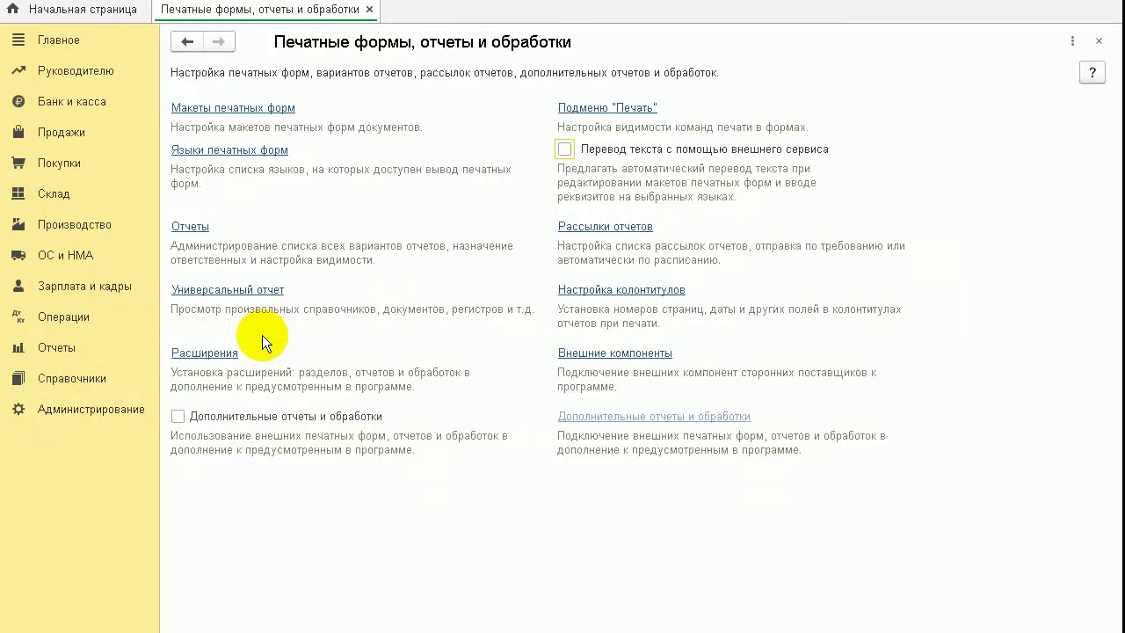
pyautogui.click(179, 415)
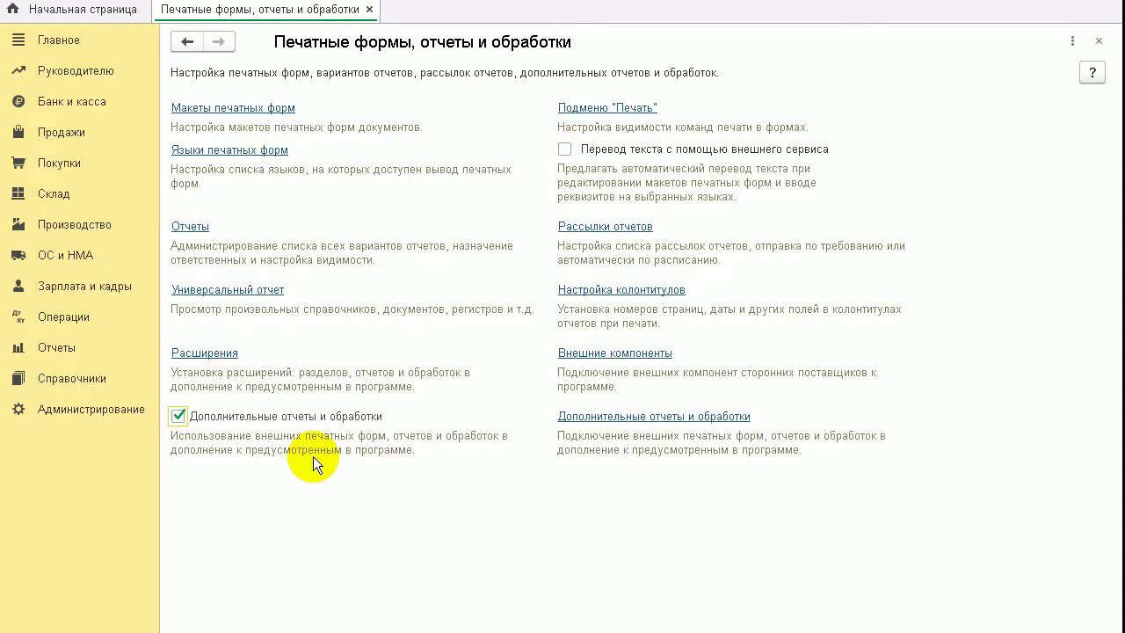
pyautogui.click(626, 417)
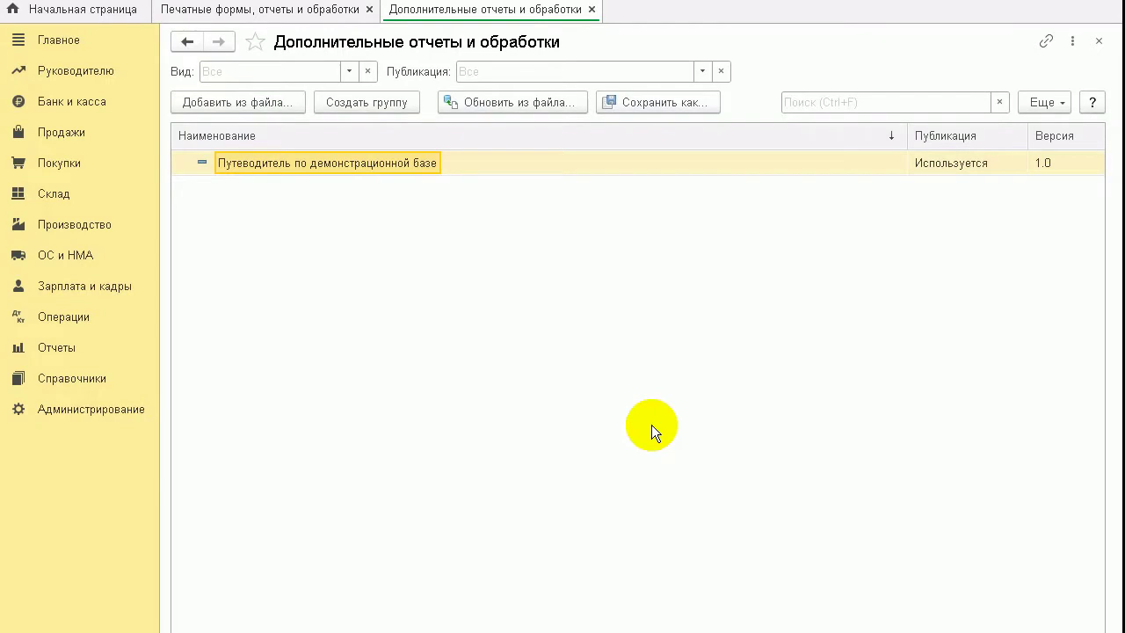
# Add a new processing from the file ОБР_БП_ПутевойЛистПРОФ_грузовой_поставка_23, accepting the security warning.
pyautogui.click(244, 105)
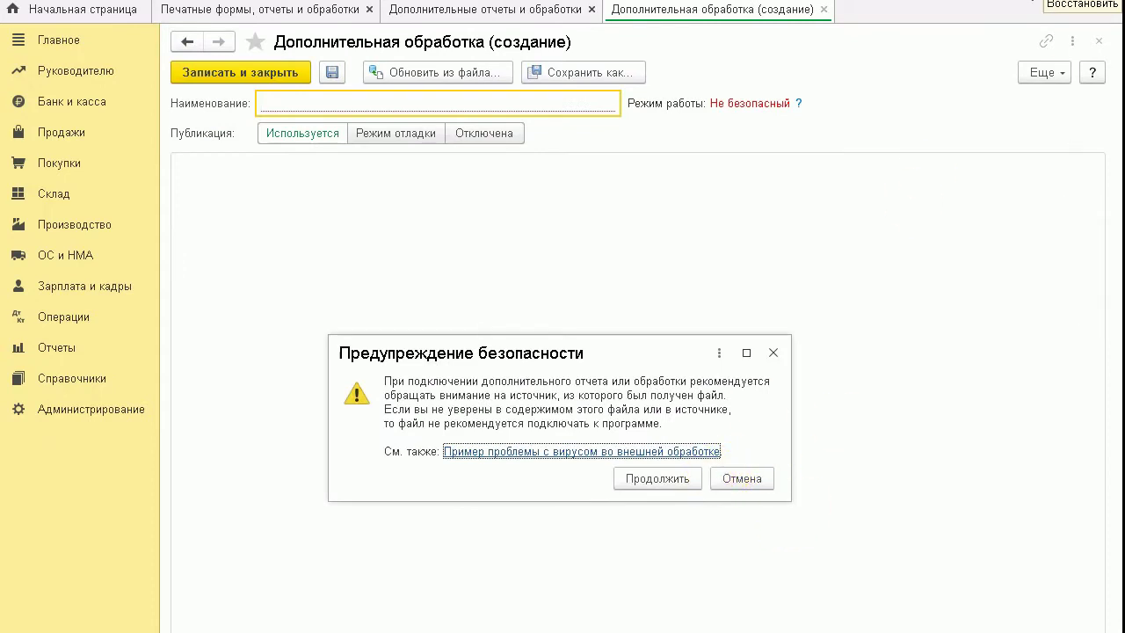
pyautogui.click(657, 478)
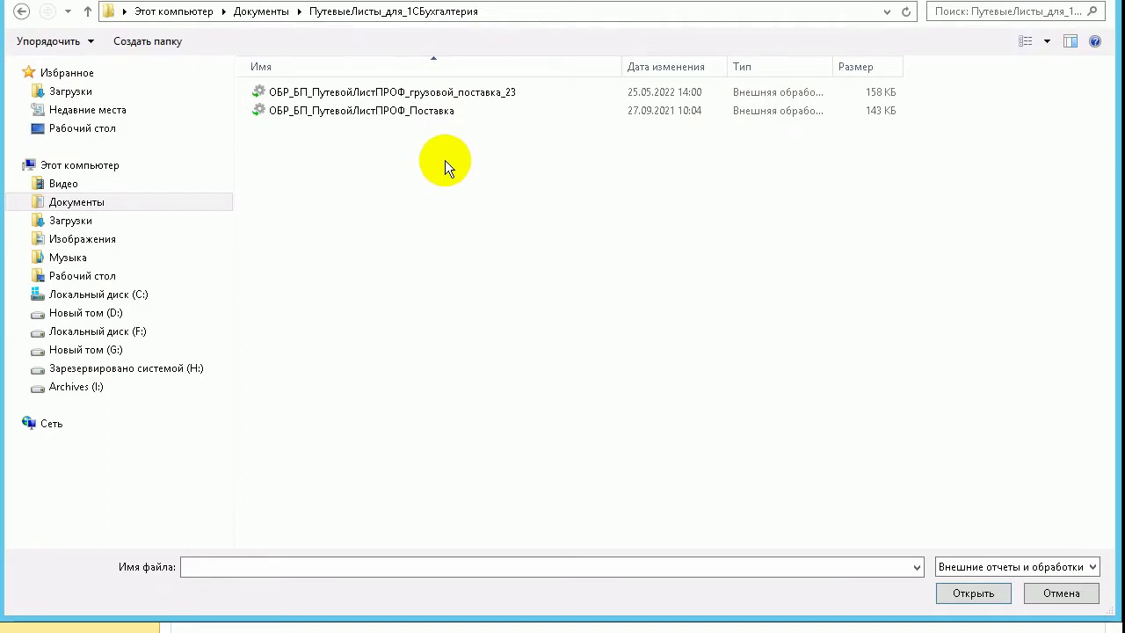
pyautogui.click(426, 93)
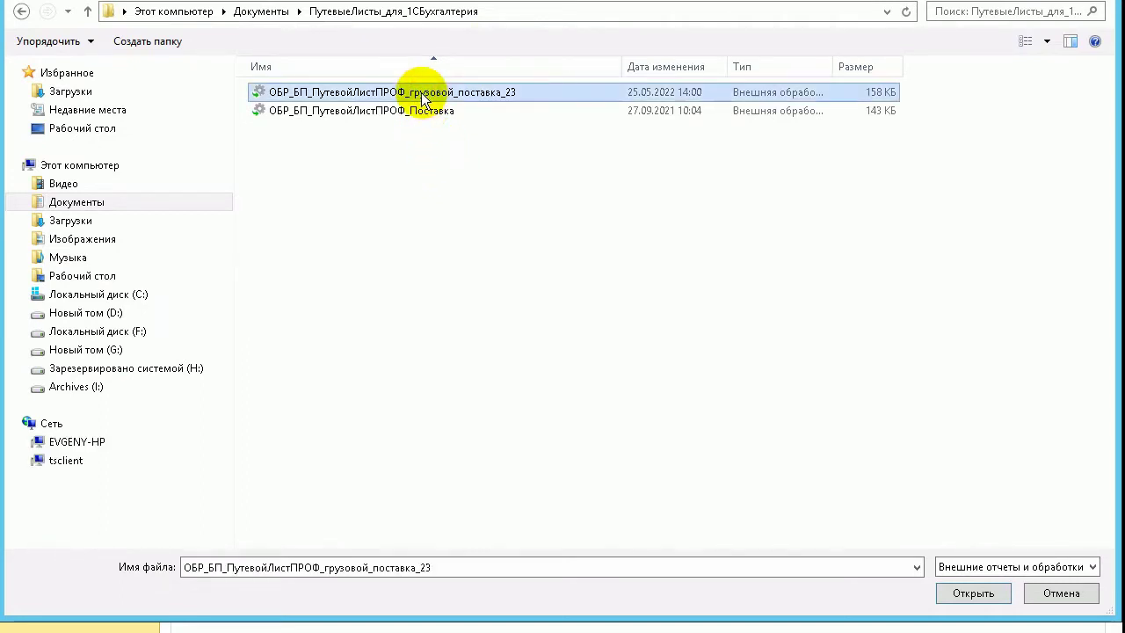
pyautogui.doubleClick(425, 93)
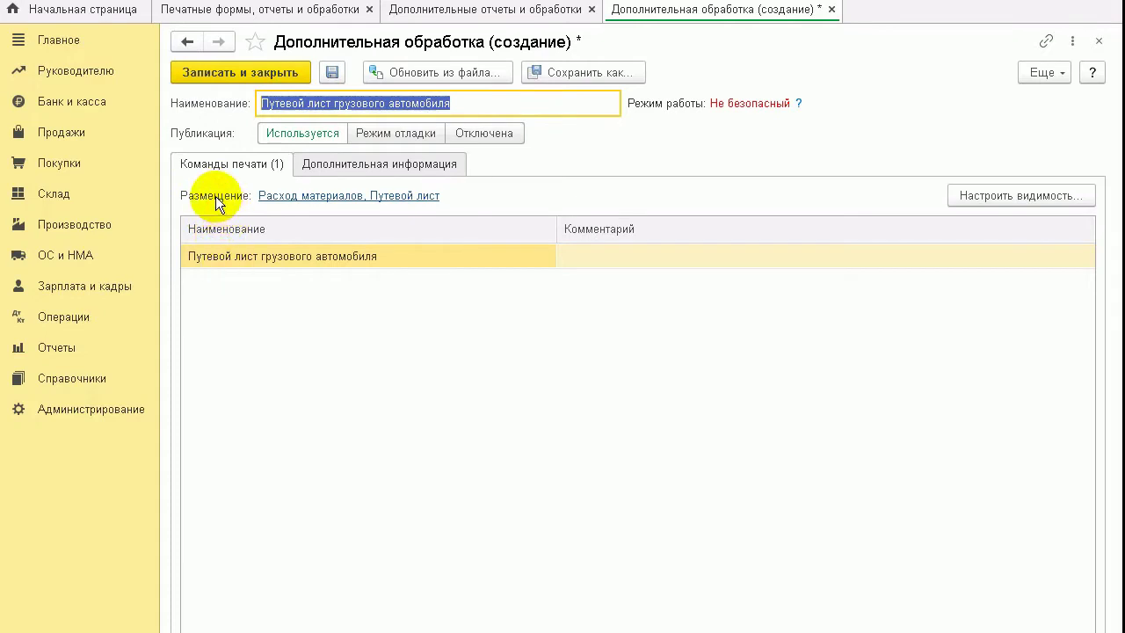
# Review the new processing's name and print command, and open its placement settings.
pyautogui.click(271, 103)
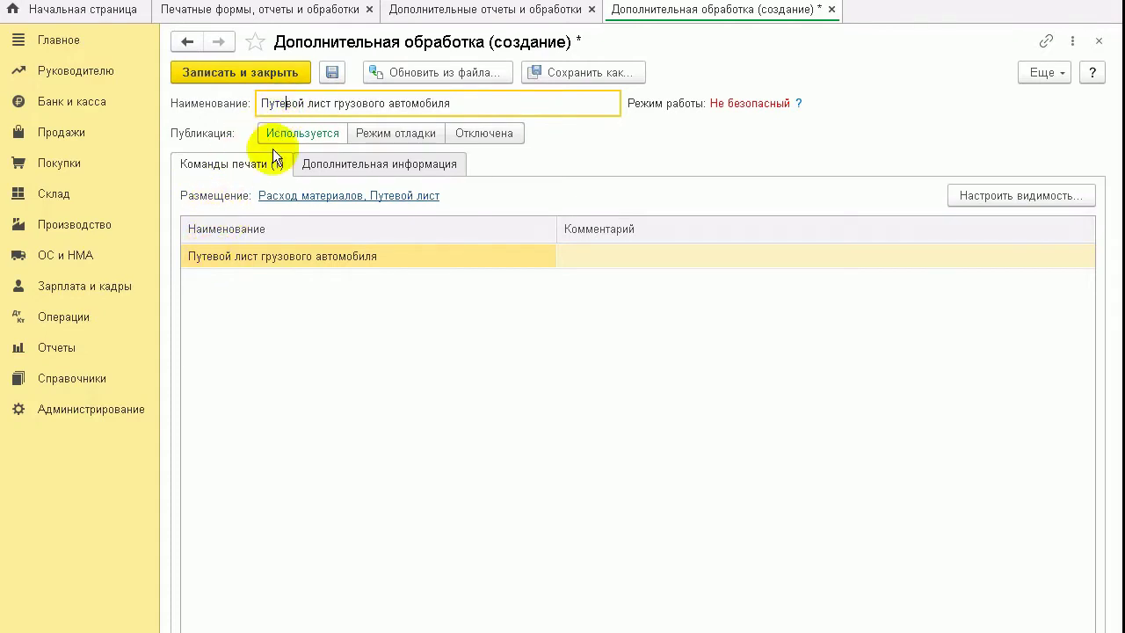
pyautogui.click(252, 257)
pyautogui.click(224, 200)
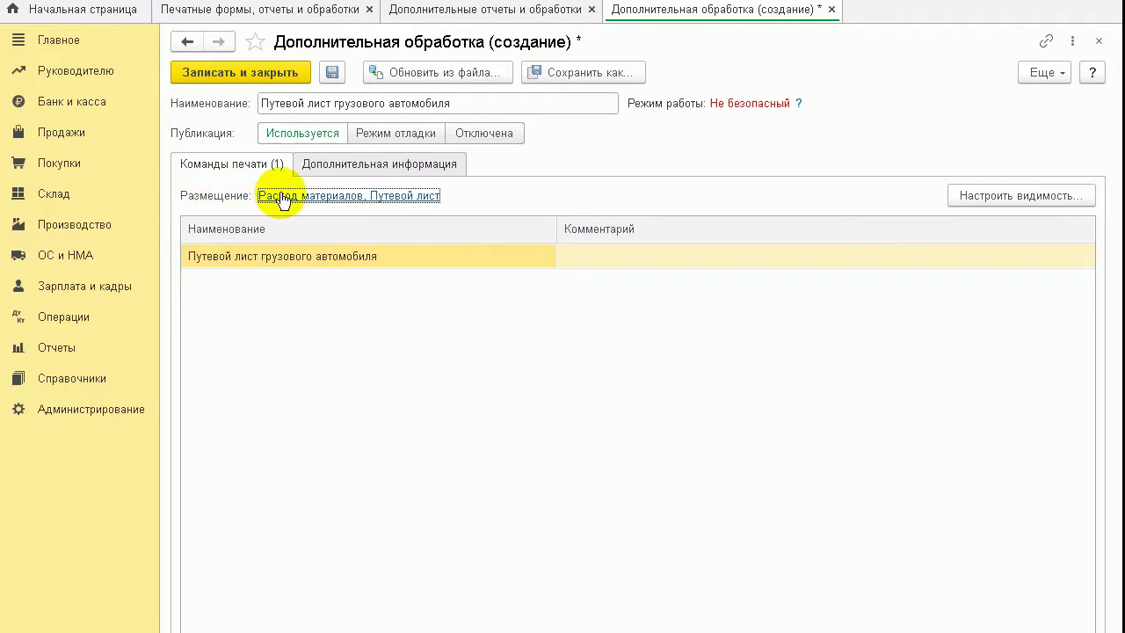
pyautogui.click(372, 197)
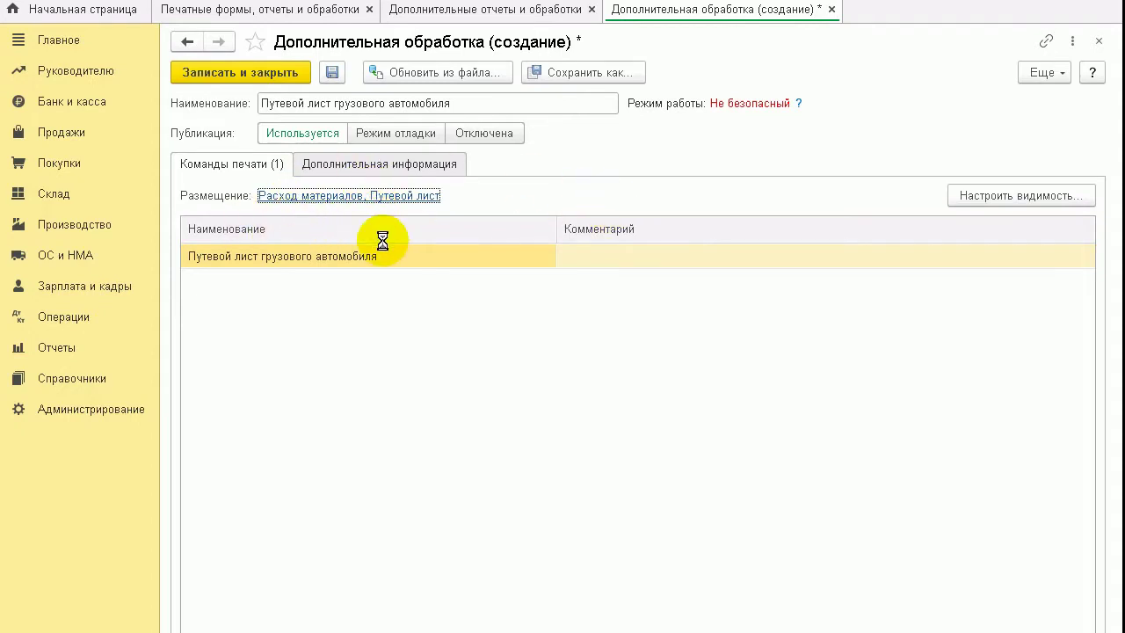
pyautogui.scroll(-3, 596, 421)
pyautogui.scroll(3, 606, 439)
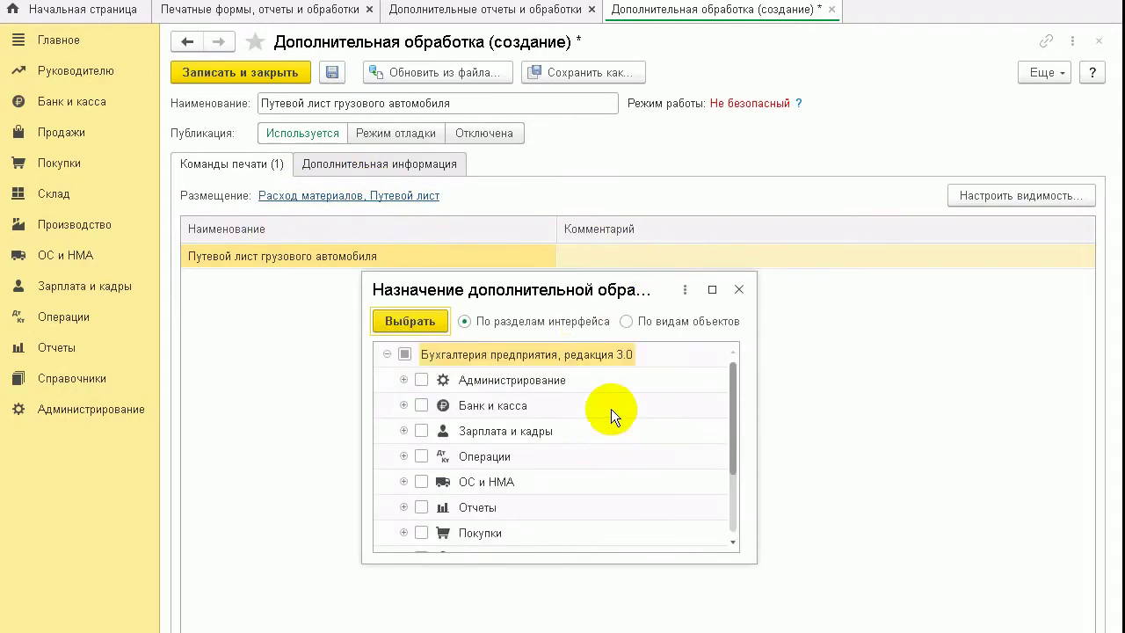
# Check the placement by object type down to the Расход материалов document, then save and close the truck waybill processing.
pyautogui.click(665, 315)
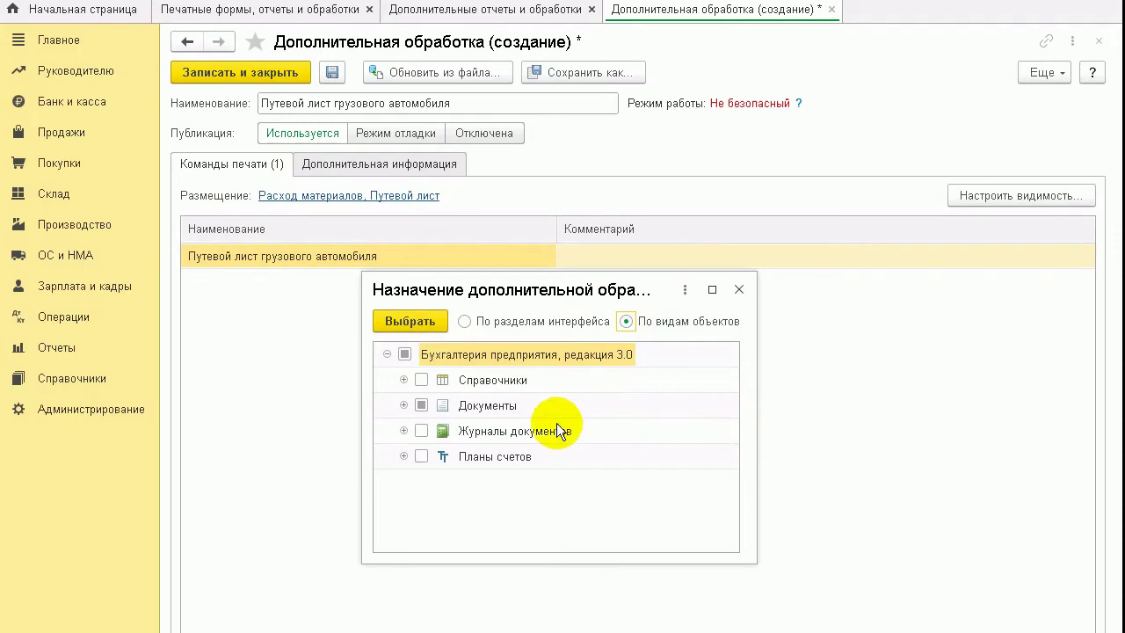
pyautogui.click(403, 406)
pyautogui.scroll(-15, 463, 463)
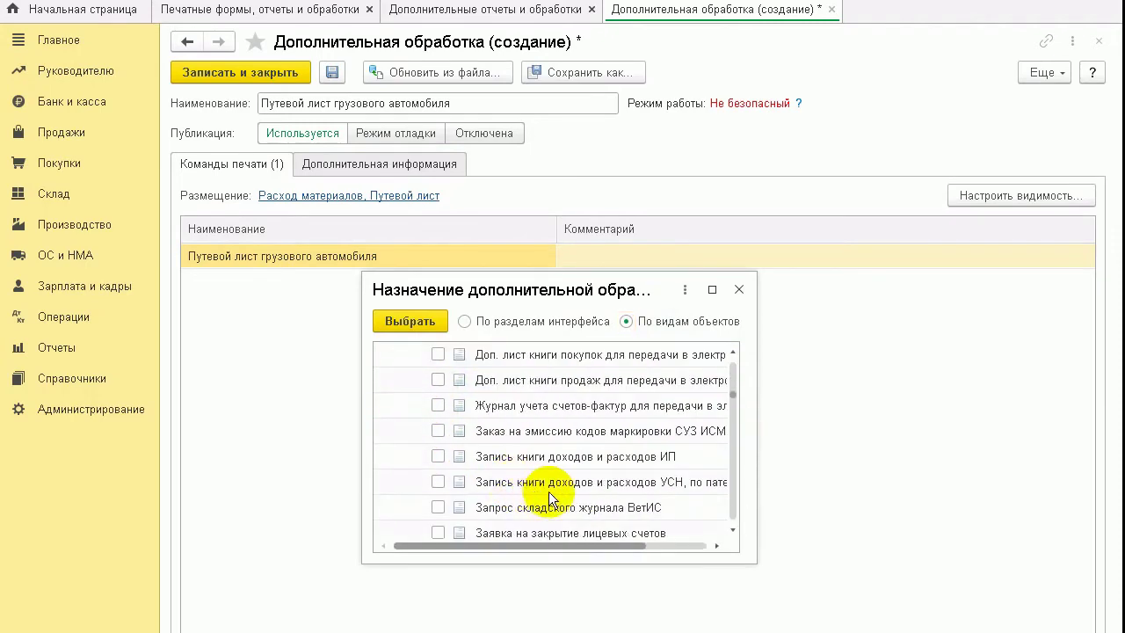
pyautogui.scroll(-20, 591, 493)
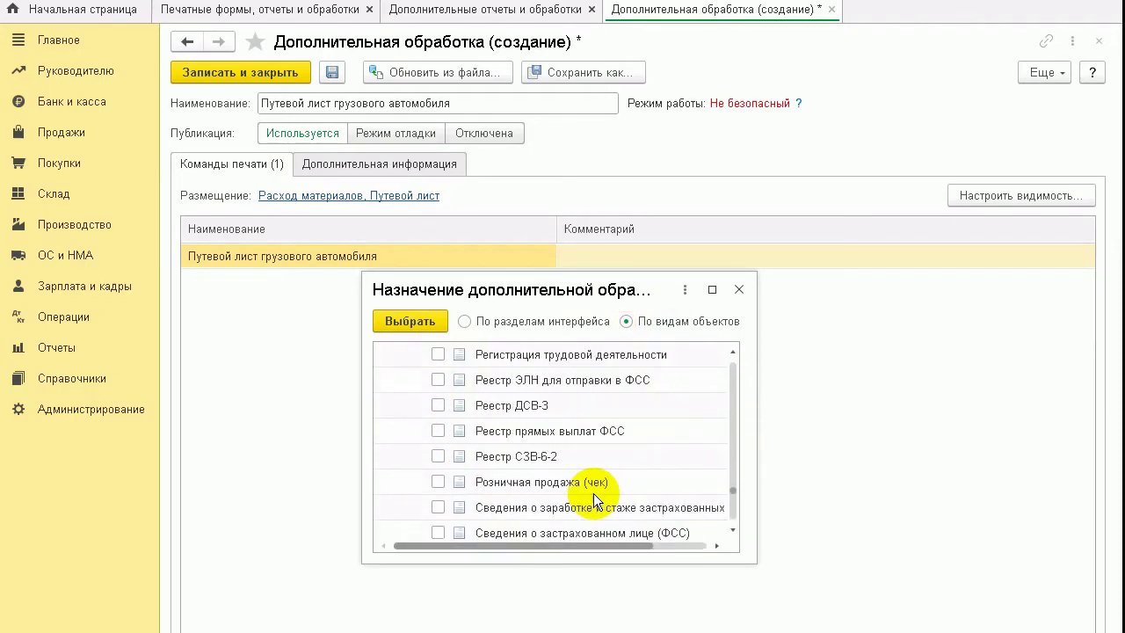
pyautogui.scroll(-6, 593, 493)
pyautogui.scroll(6, 594, 493)
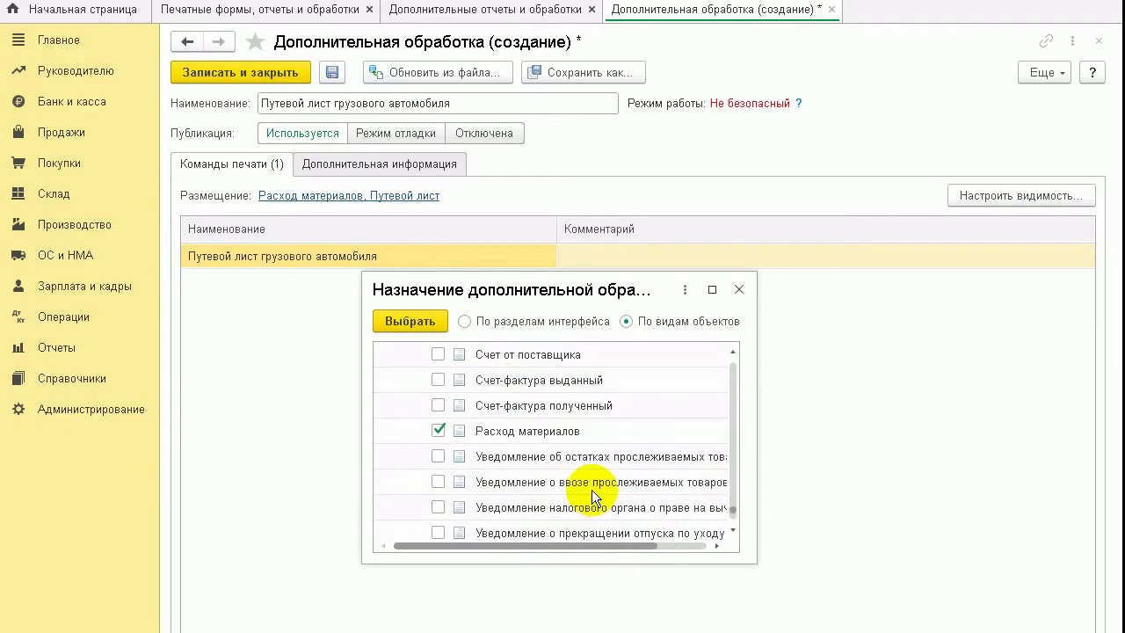
pyautogui.click(567, 430)
pyautogui.click(740, 289)
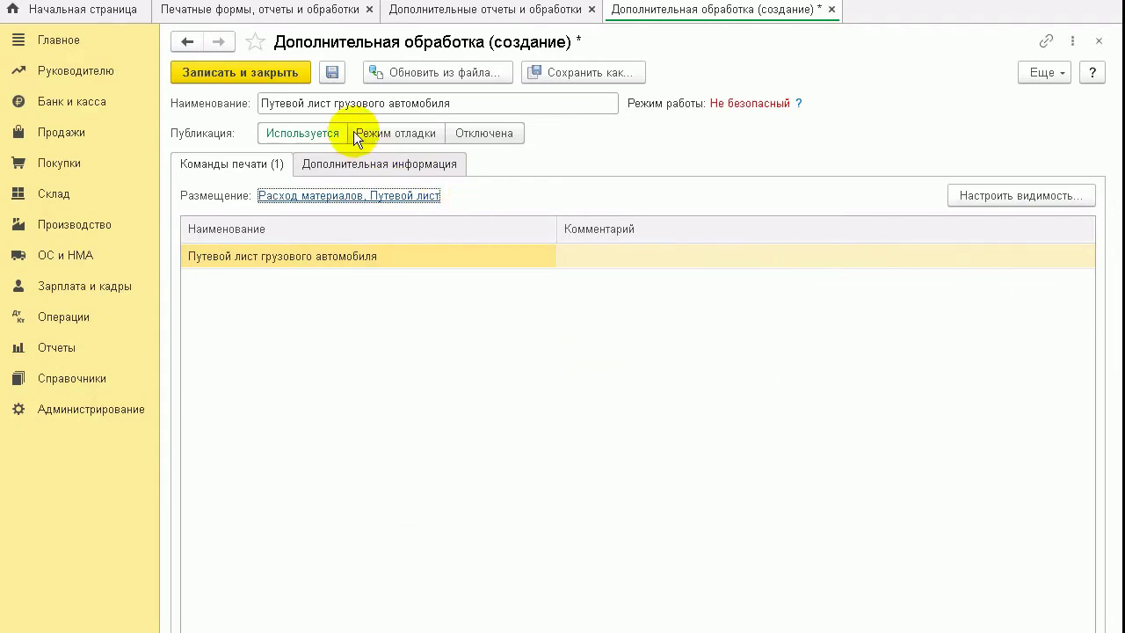
pyautogui.click(303, 71)
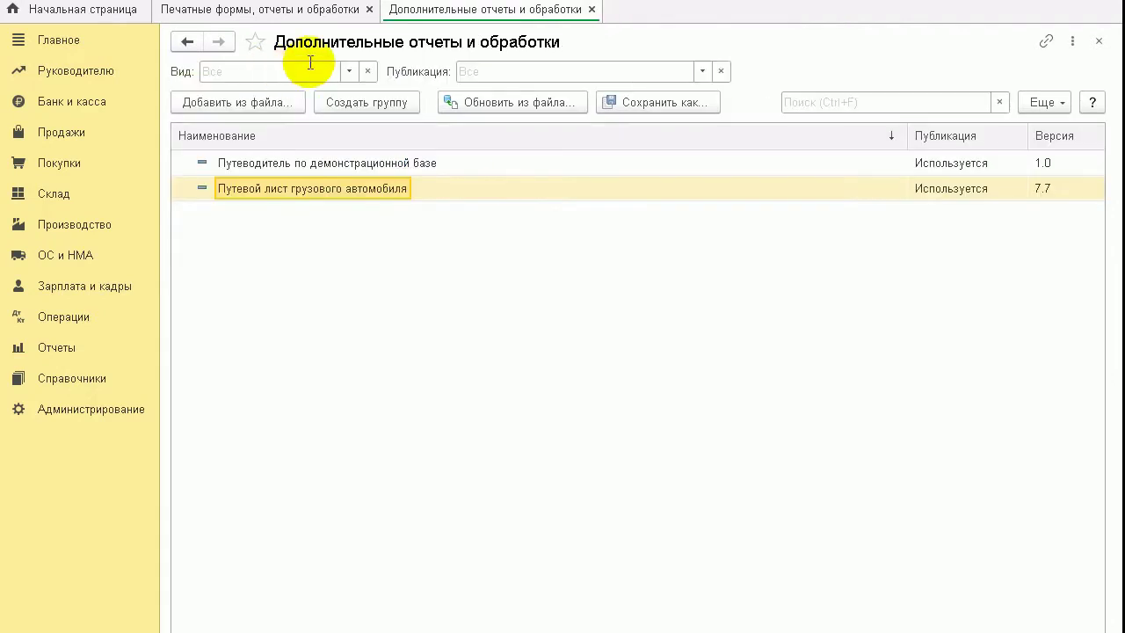
# Open the Путевой лист грузового автомобиля print form for the 21.03.2016 document in the warehouse's Расход материалов (Требования-накладные) list.
pyautogui.click(55, 171)
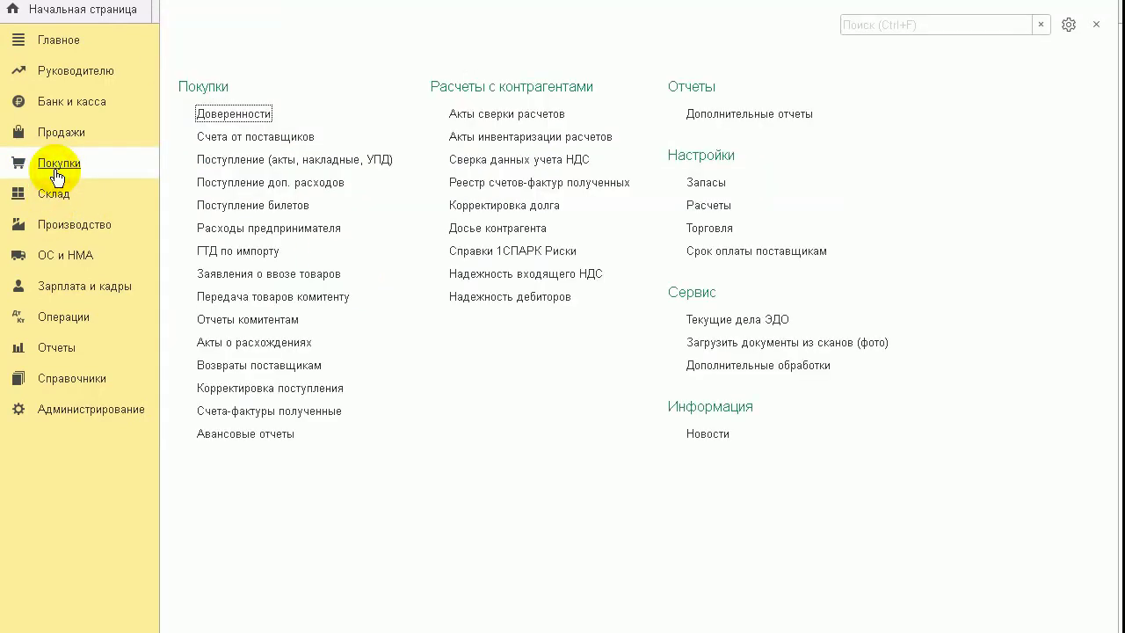
pyautogui.click(53, 196)
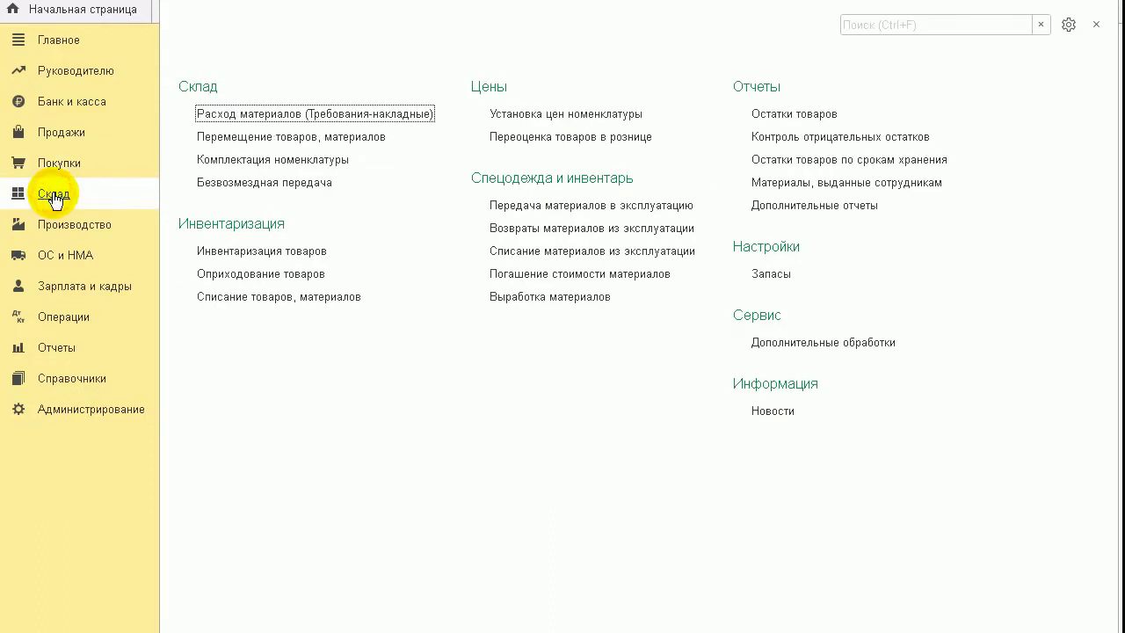
pyautogui.click(250, 114)
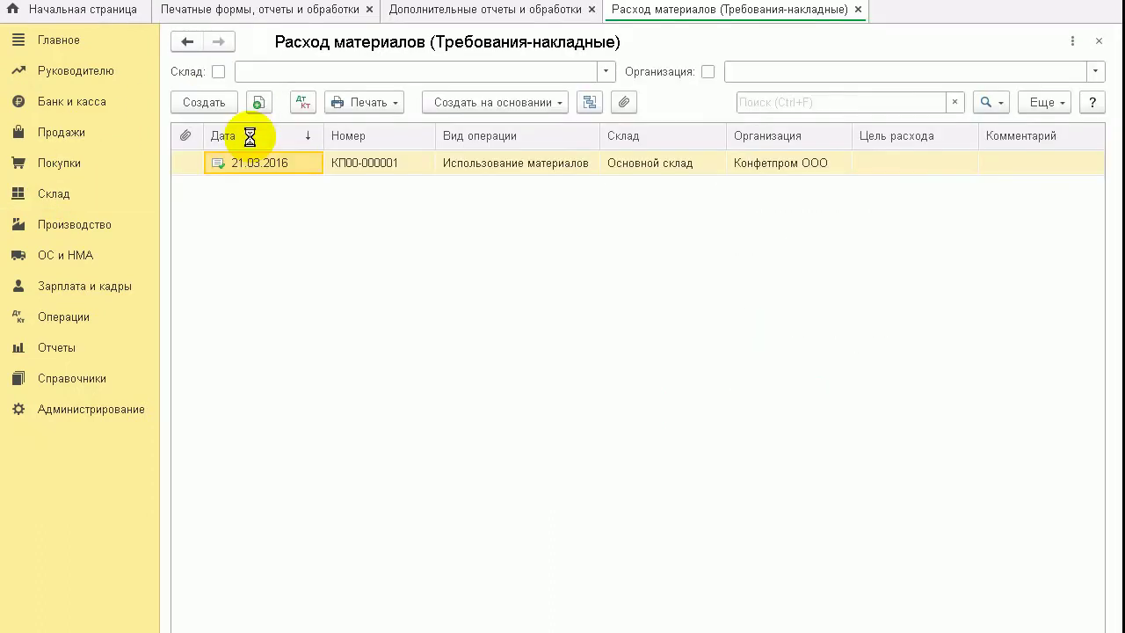
pyautogui.click(356, 104)
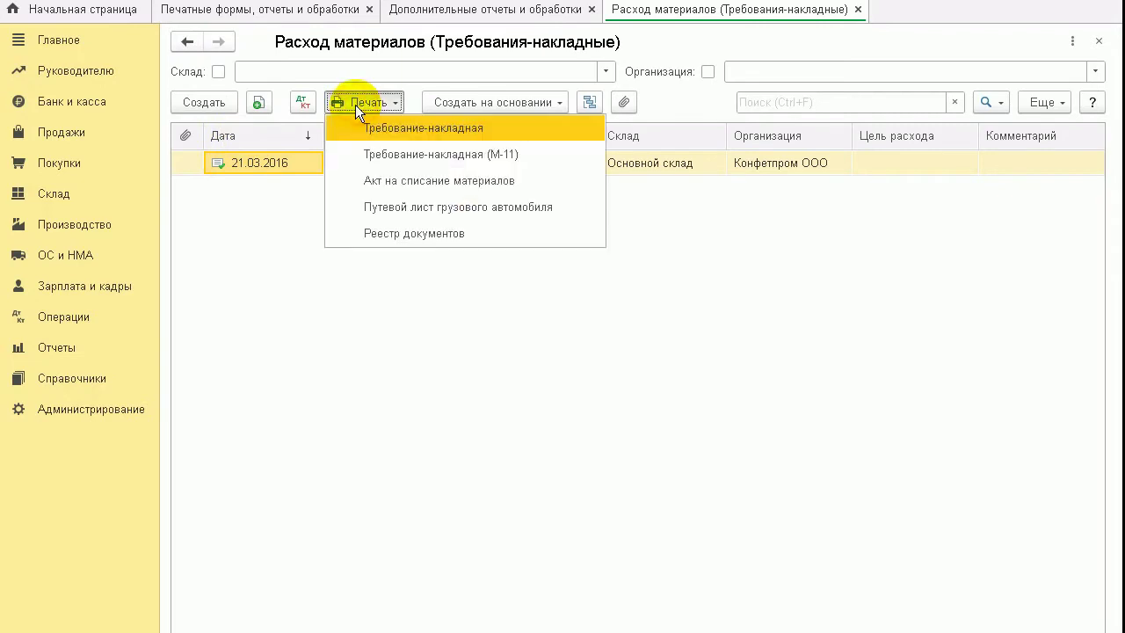
pyautogui.click(466, 208)
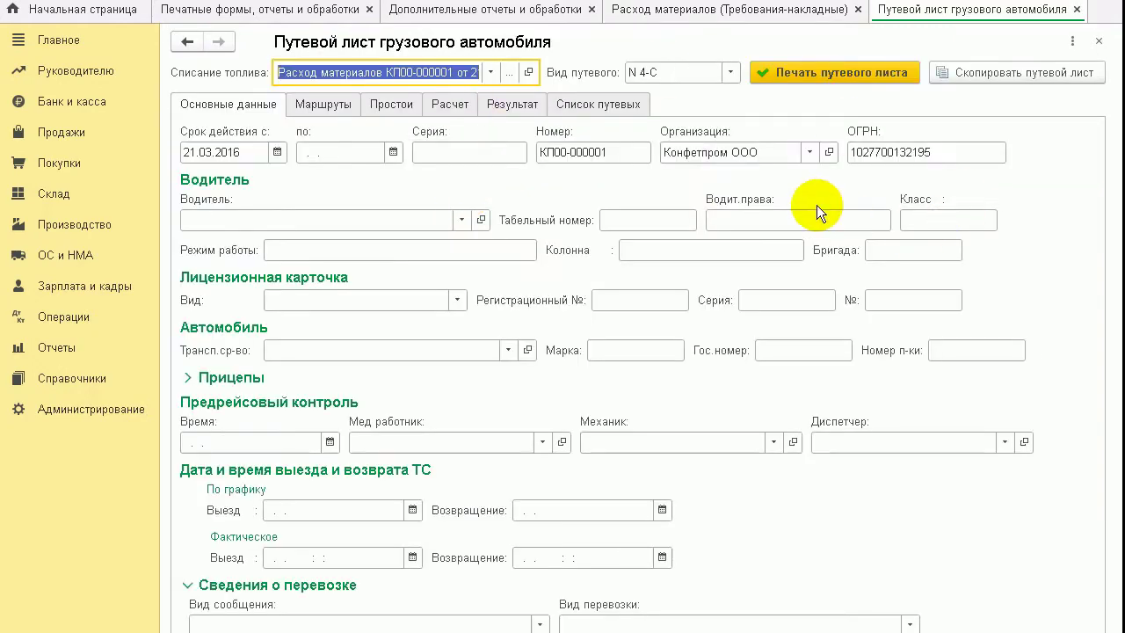
# Look through the routes, downtime and calculation sections of the truck waybill form, then close it.
pyautogui.click(348, 107)
pyautogui.click(395, 107)
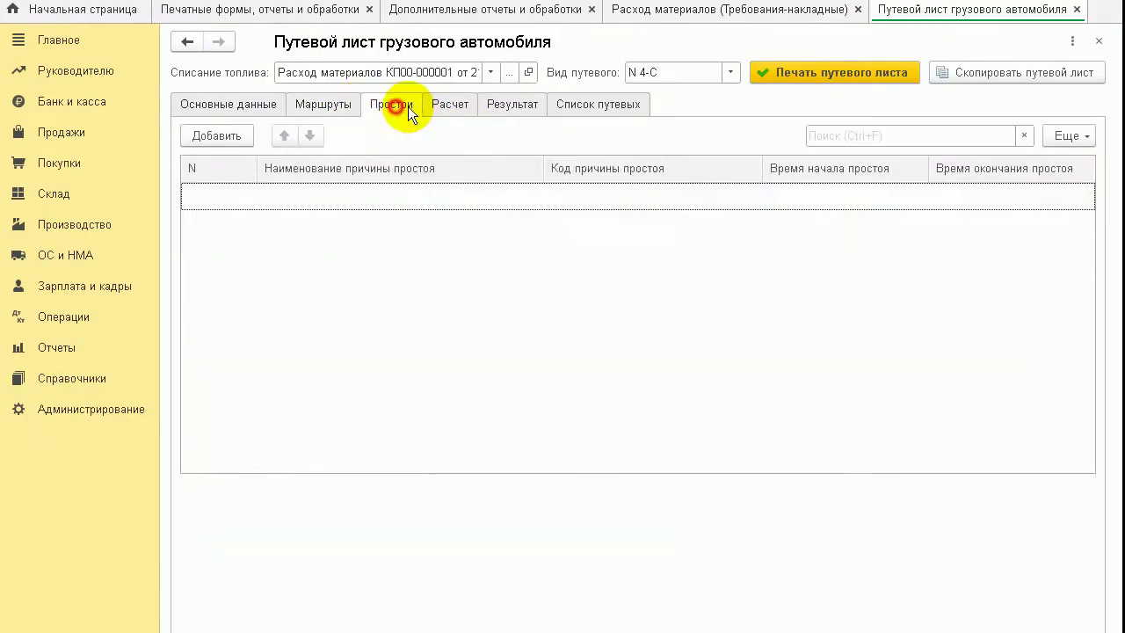
pyautogui.click(464, 107)
pyautogui.press('Escape')
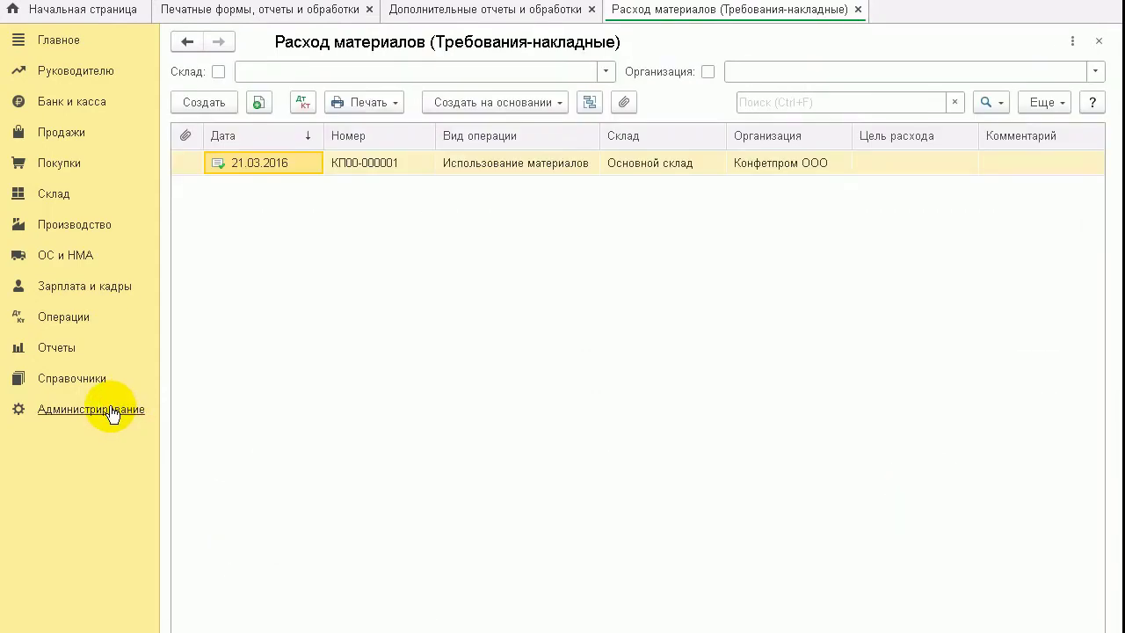
# Enable Дополнительные реквизиты и сведения in the program's general administration settings.
pyautogui.click(105, 409)
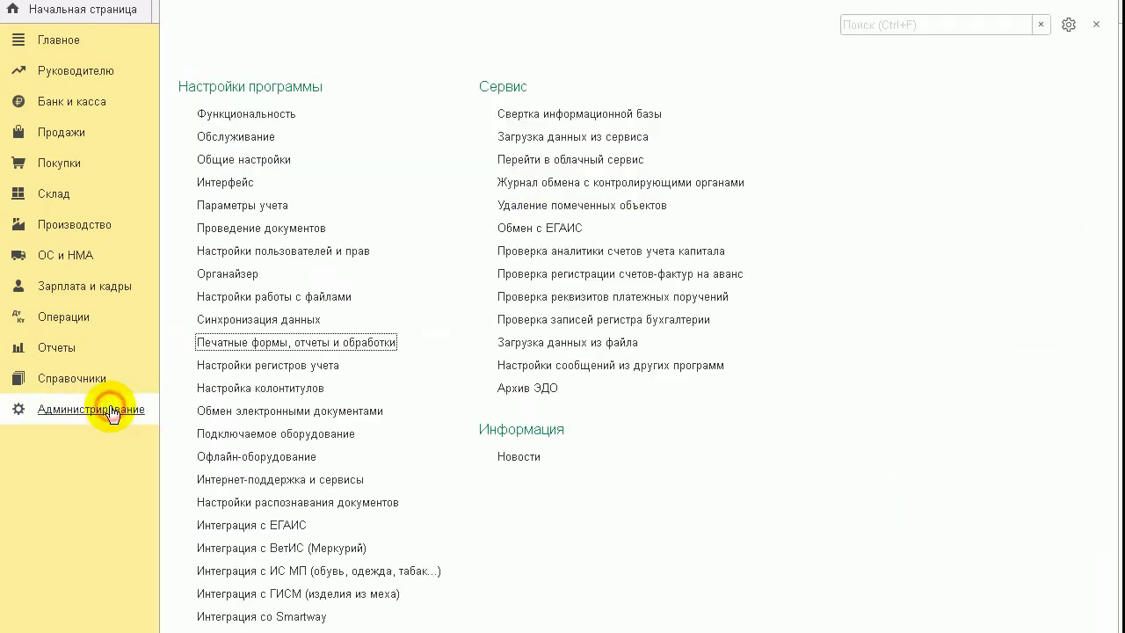
pyautogui.click(251, 141)
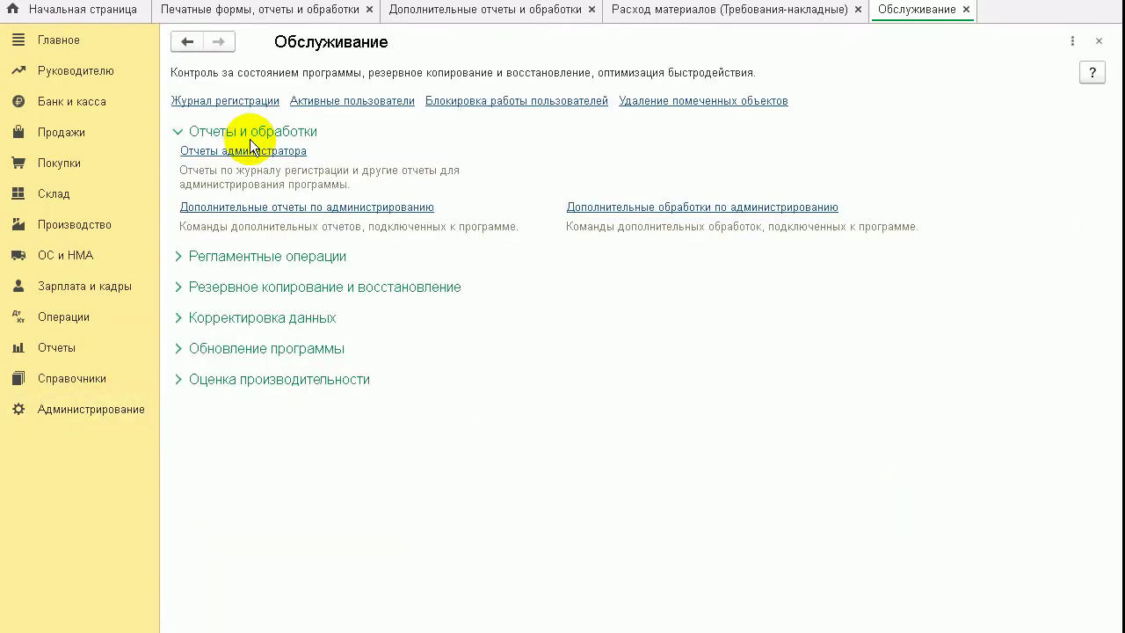
pyautogui.click(81, 413)
pyautogui.click(253, 160)
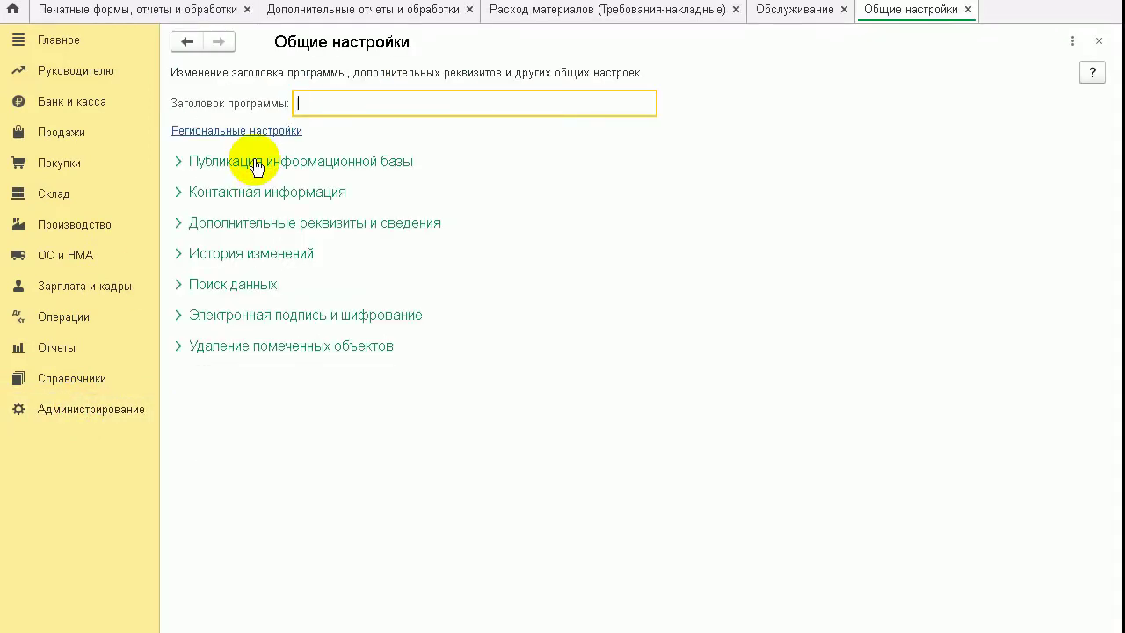
pyautogui.click(240, 223)
pyautogui.click(188, 241)
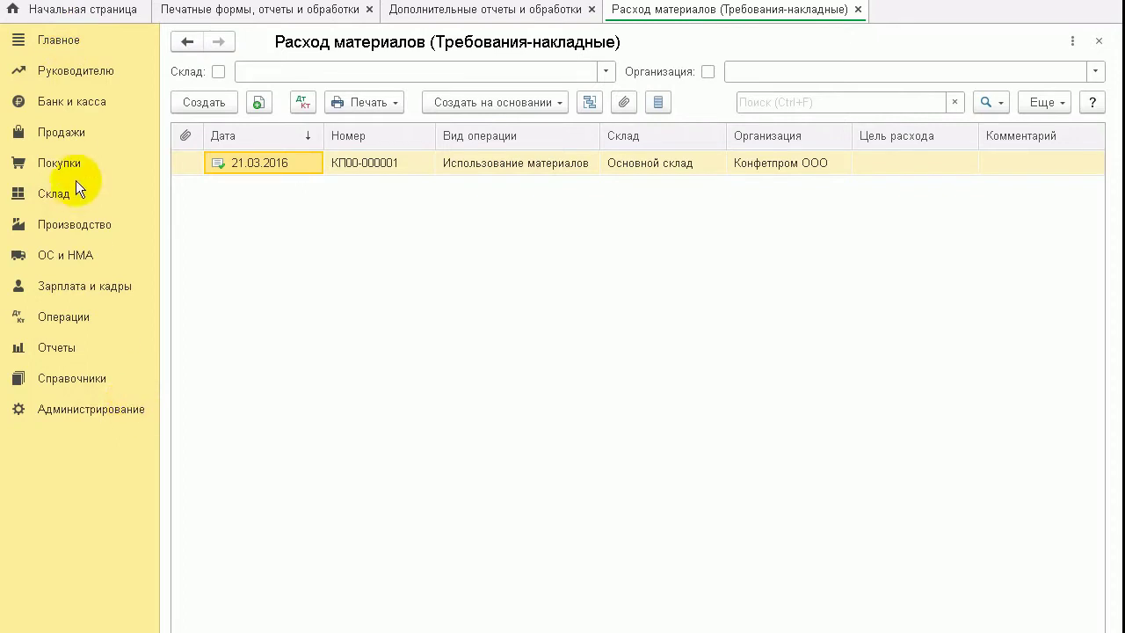
# Enable Путевые листы in the Запасы section of the program functionality settings.
pyautogui.click(59, 196)
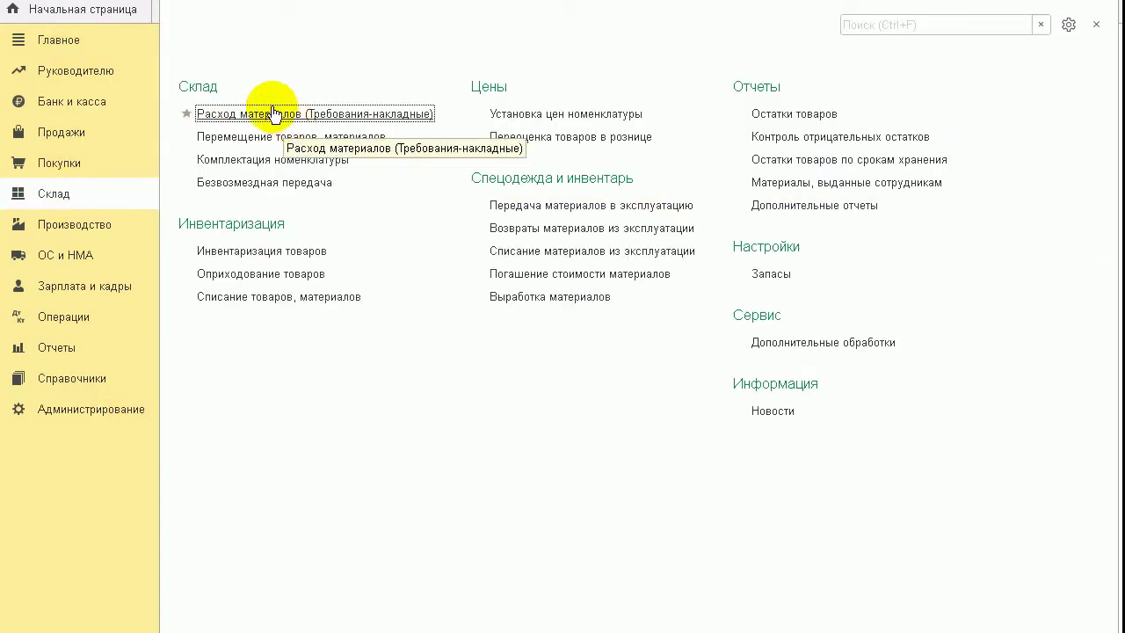
pyautogui.click(63, 51)
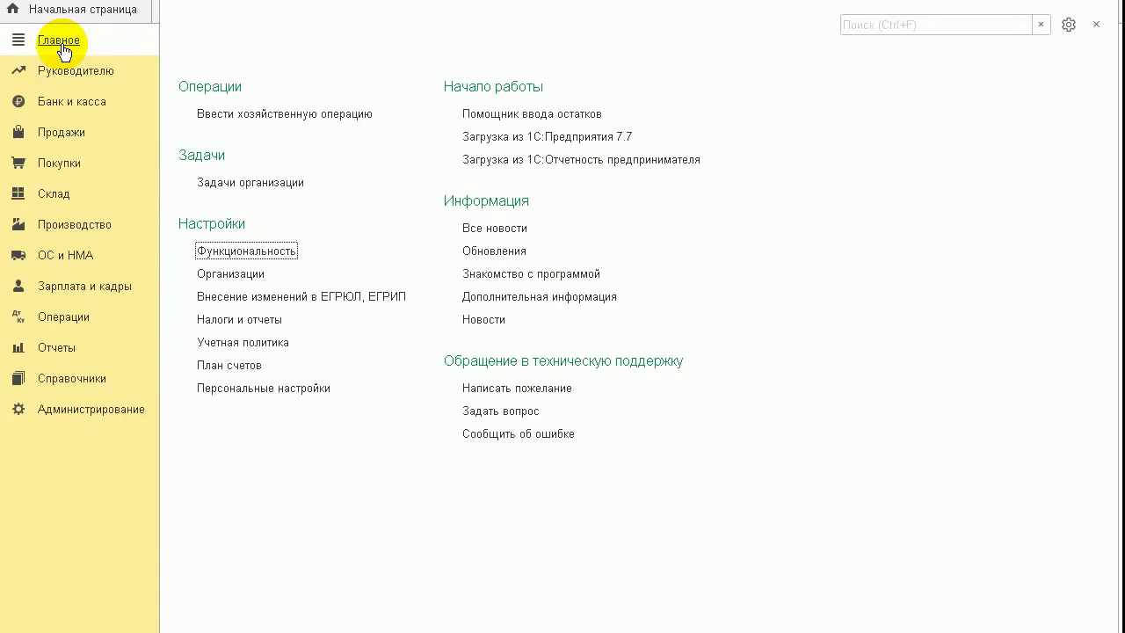
pyautogui.click(259, 253)
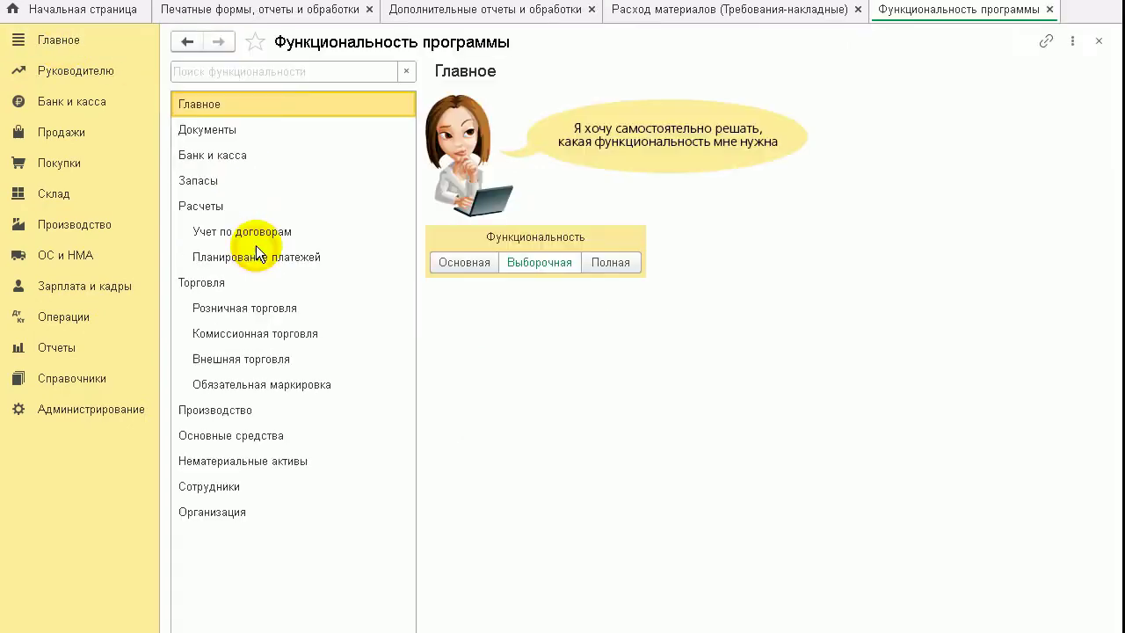
pyautogui.click(220, 156)
pyautogui.click(224, 178)
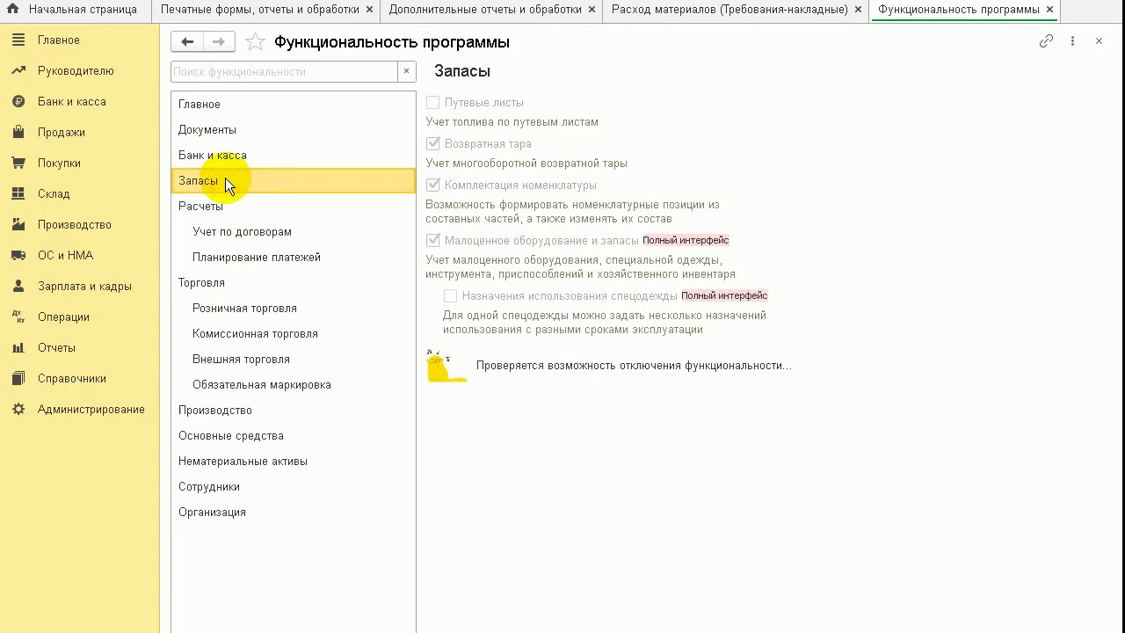
pyautogui.click(432, 104)
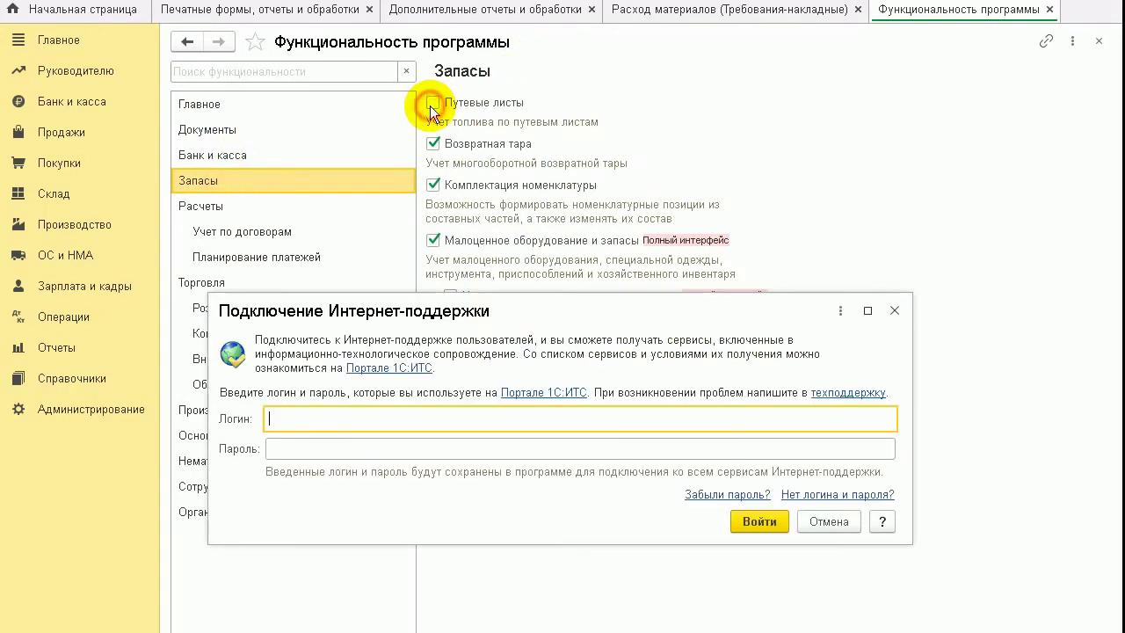
pyautogui.click(831, 594)
pyautogui.click(432, 103)
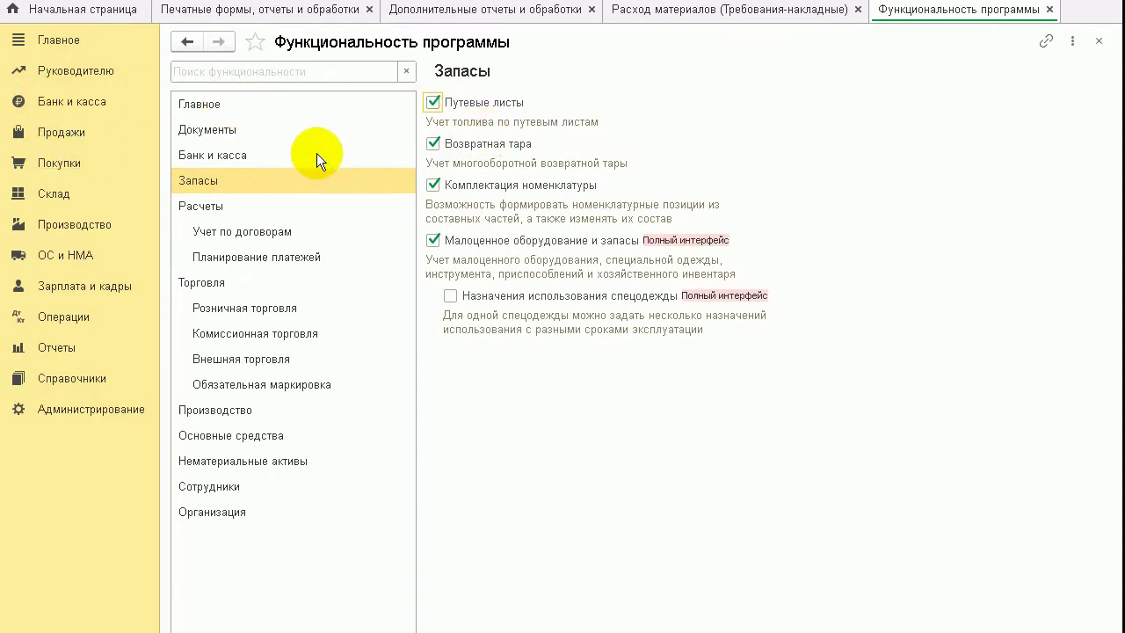
pyautogui.press('Escape')
# Create a new Путевой лист document from the purchases section, choose the sole proprietor's organization and post it without a vehicle.
pyautogui.click(85, 163)
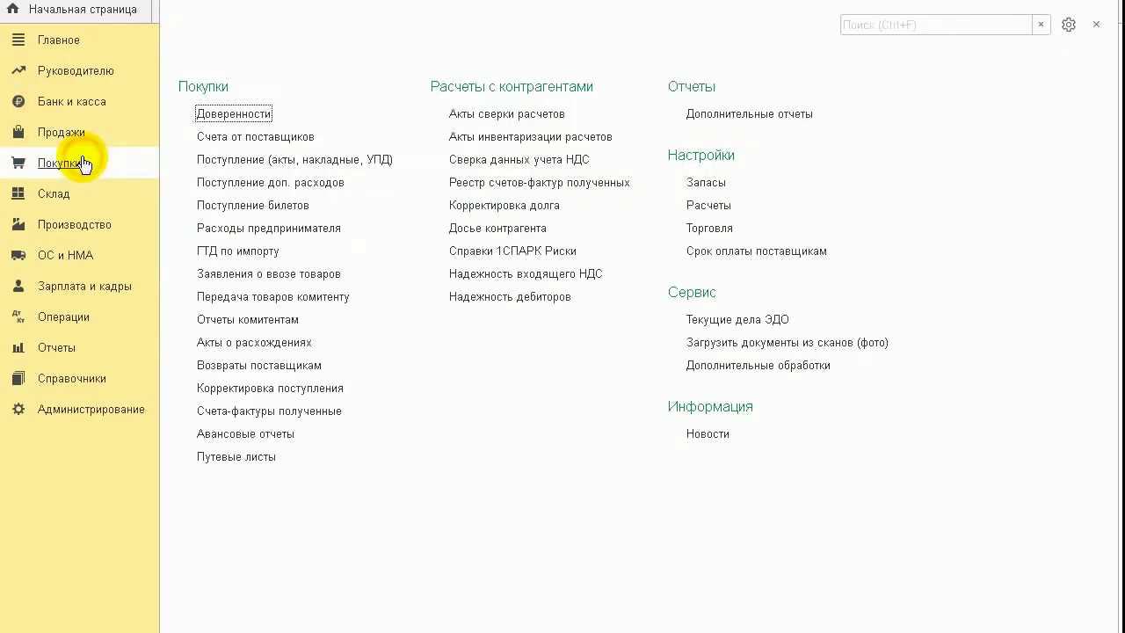
pyautogui.click(252, 464)
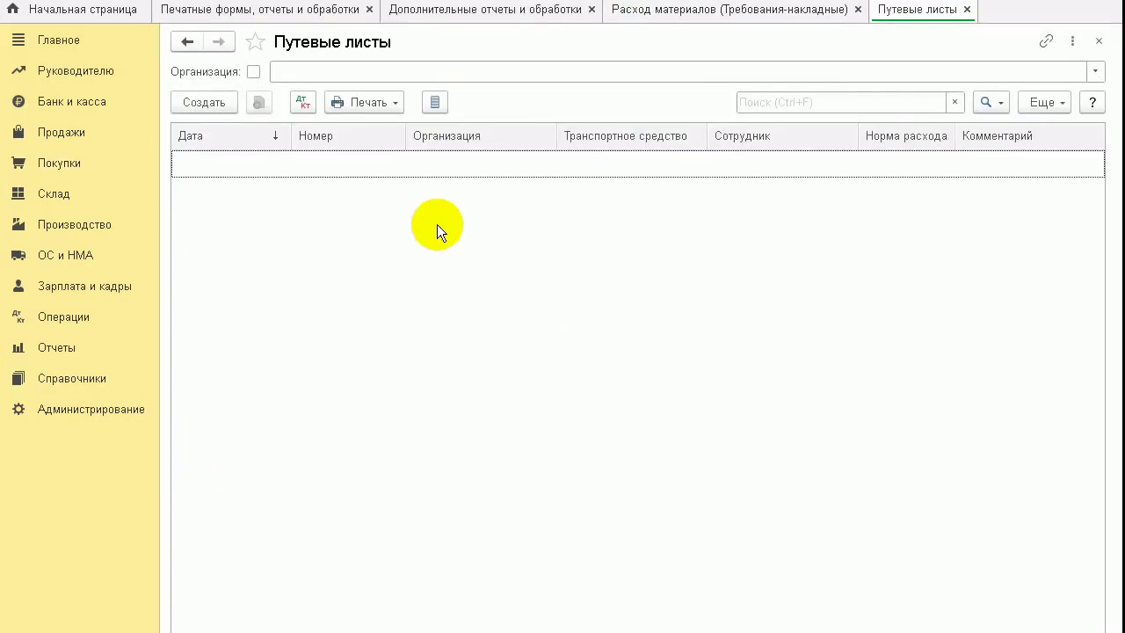
pyautogui.click(221, 103)
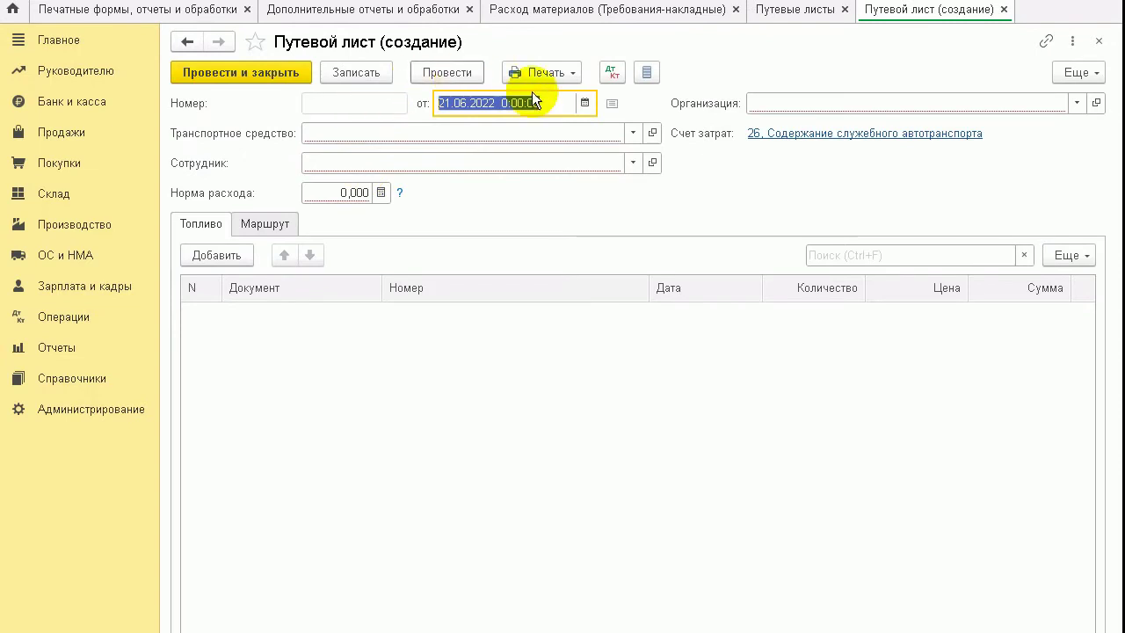
pyautogui.click(1076, 104)
pyautogui.click(884, 140)
pyautogui.click(621, 164)
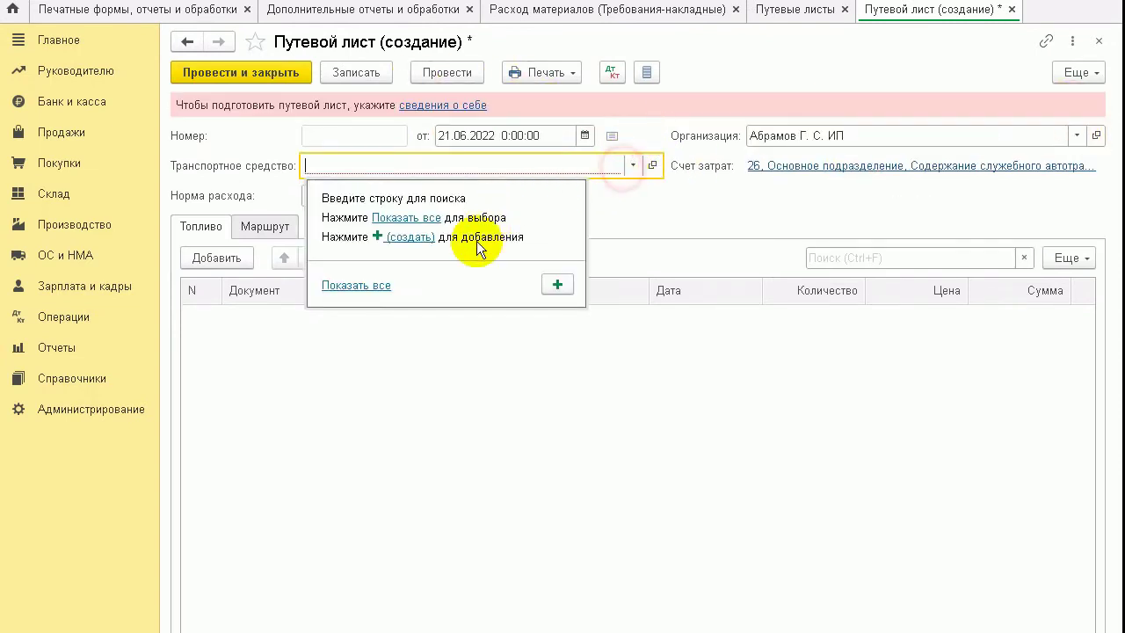
pyautogui.click(418, 76)
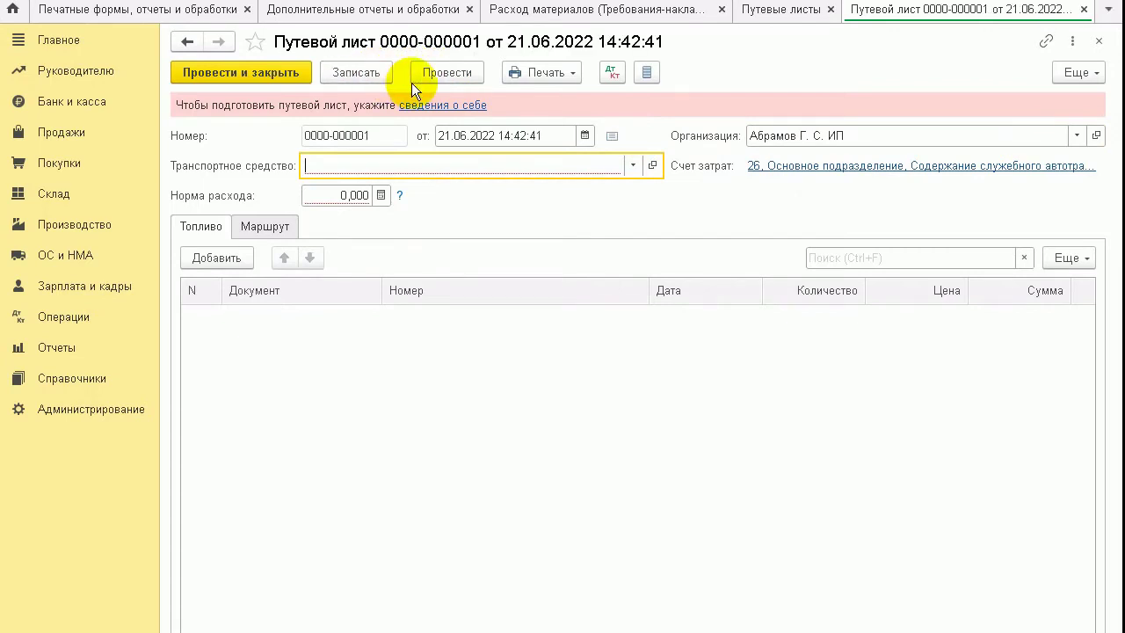
# Open the Путевой лист грузового автомобиля print form from the new waybill, and close it along with the open document and lists.
pyautogui.click(551, 76)
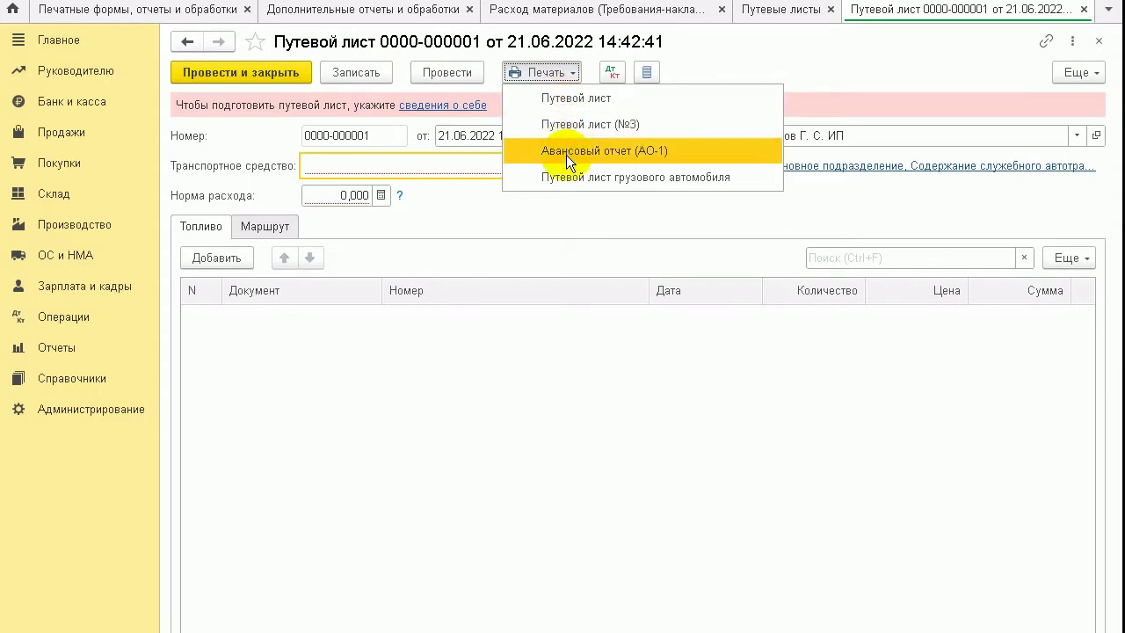
pyautogui.click(566, 178)
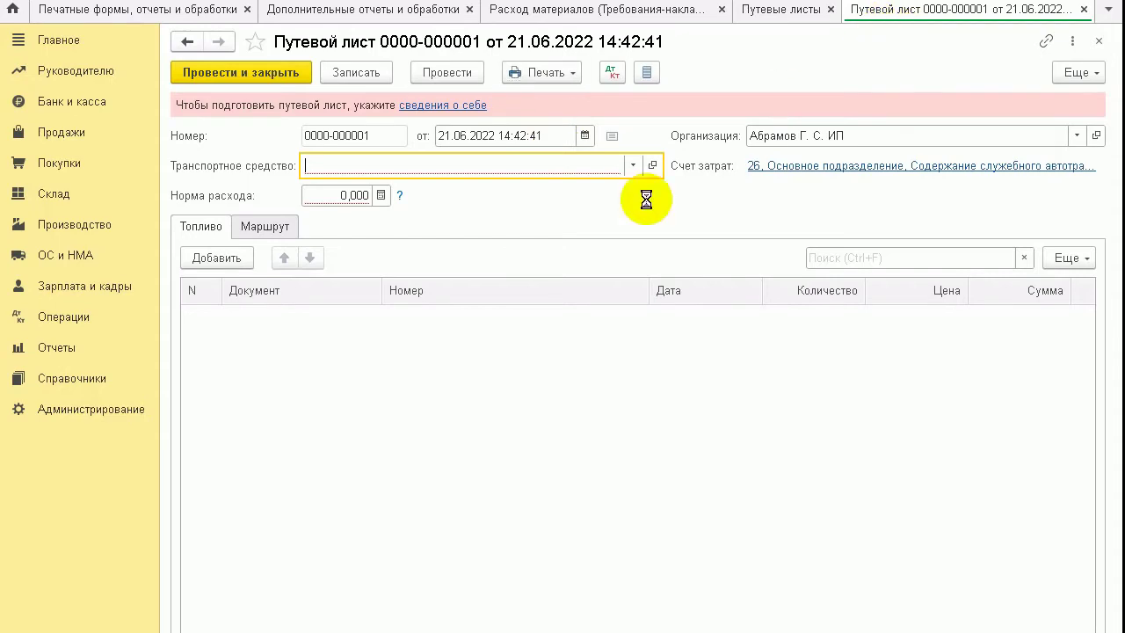
pyautogui.hotkey('ctrl', 'F4')
pyautogui.hotkey('ctrl', 'F4')
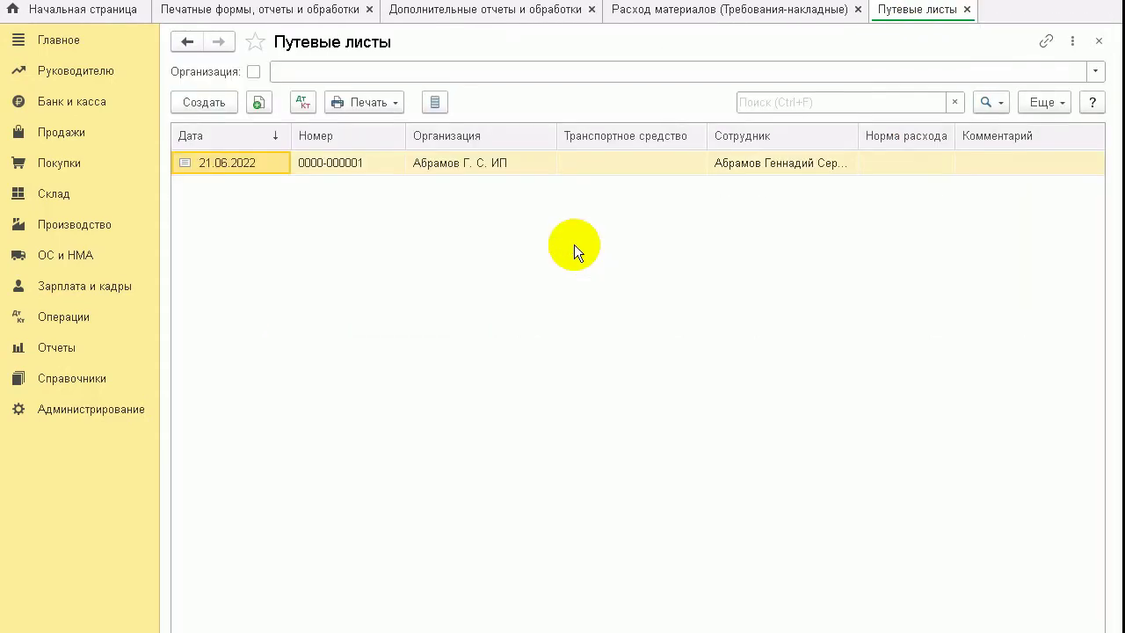
pyautogui.hotkey('ctrl', 'F4')
pyautogui.hotkey('ctrl', 'F4')
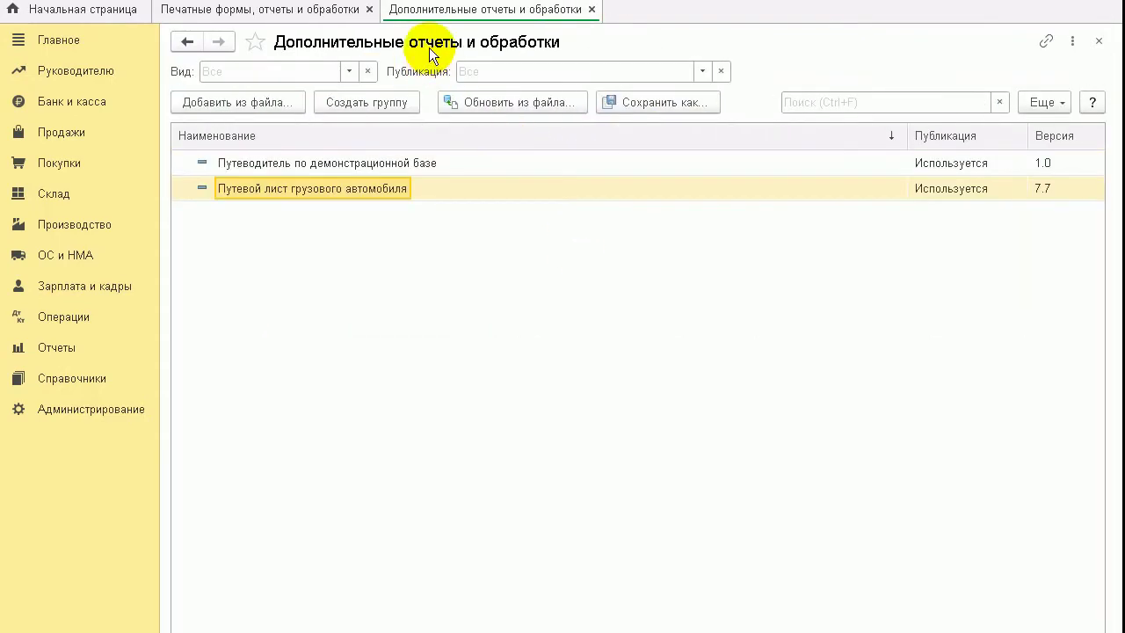
# Add the Путевой лист легкового автомобиля processing from the file ОБР_БП_ПутевойЛистПРОФ_Поставка and save it.
pyautogui.click(188, 98)
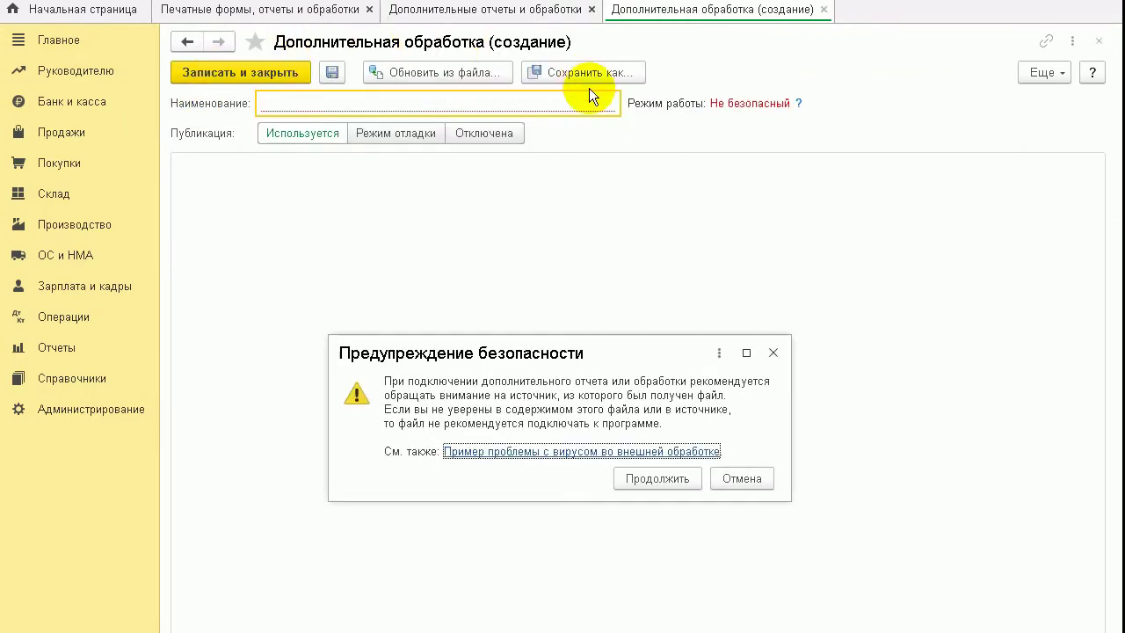
pyautogui.click(661, 480)
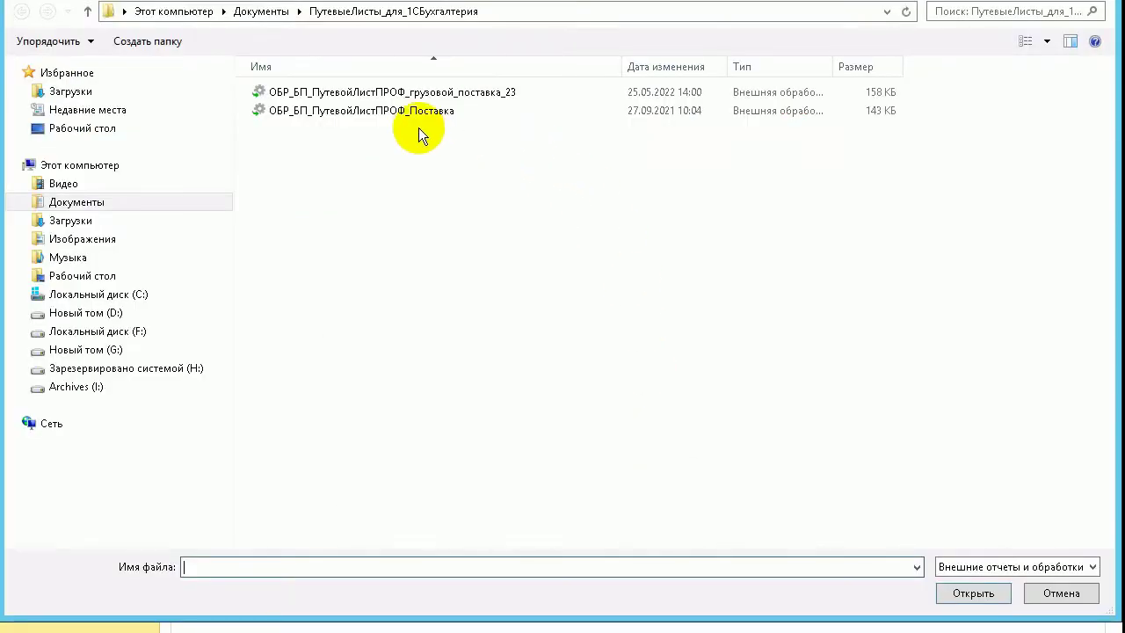
pyautogui.doubleClick(417, 116)
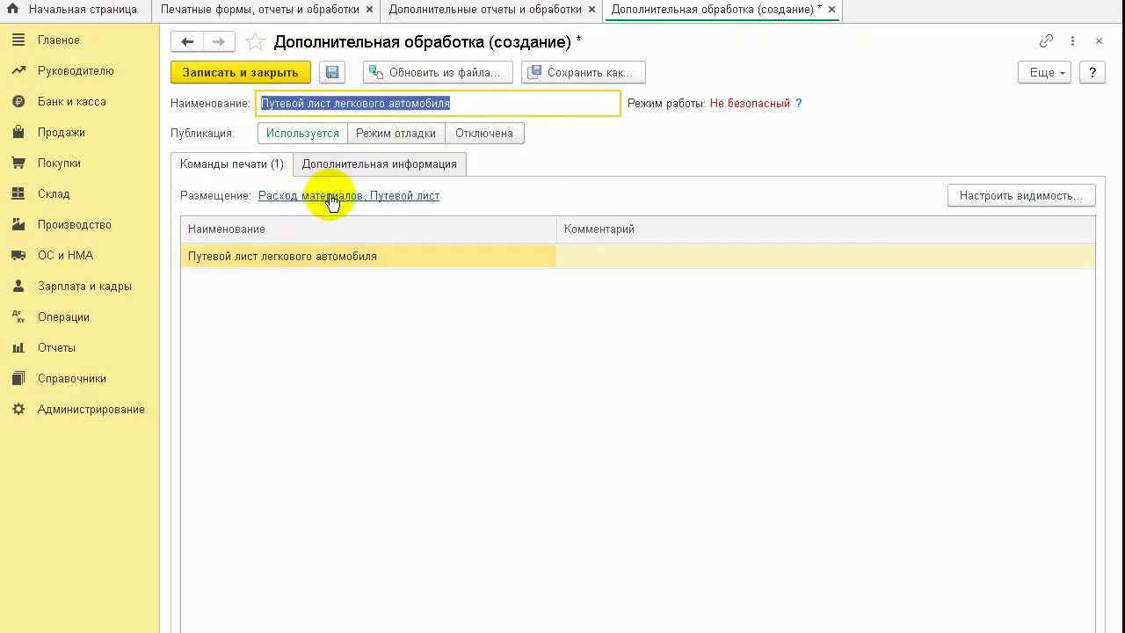
pyautogui.click(255, 72)
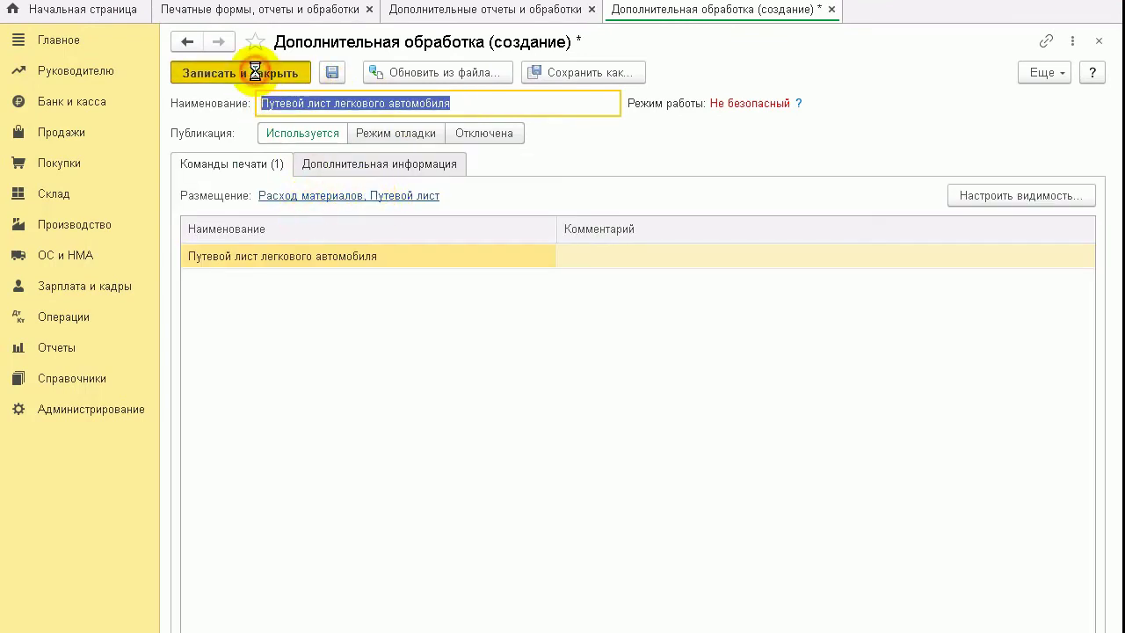
# Open the Путевой лист легкового автомобиля print form for the 21.06.2022 document in the Путевые листы list.
pyautogui.click(61, 167)
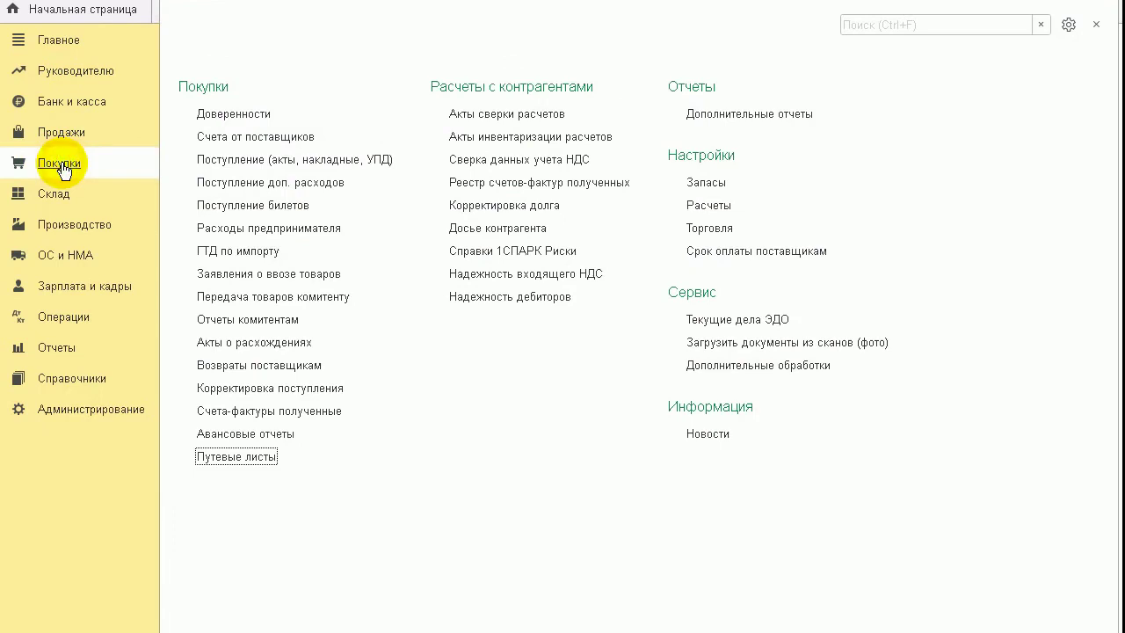
pyautogui.click(262, 458)
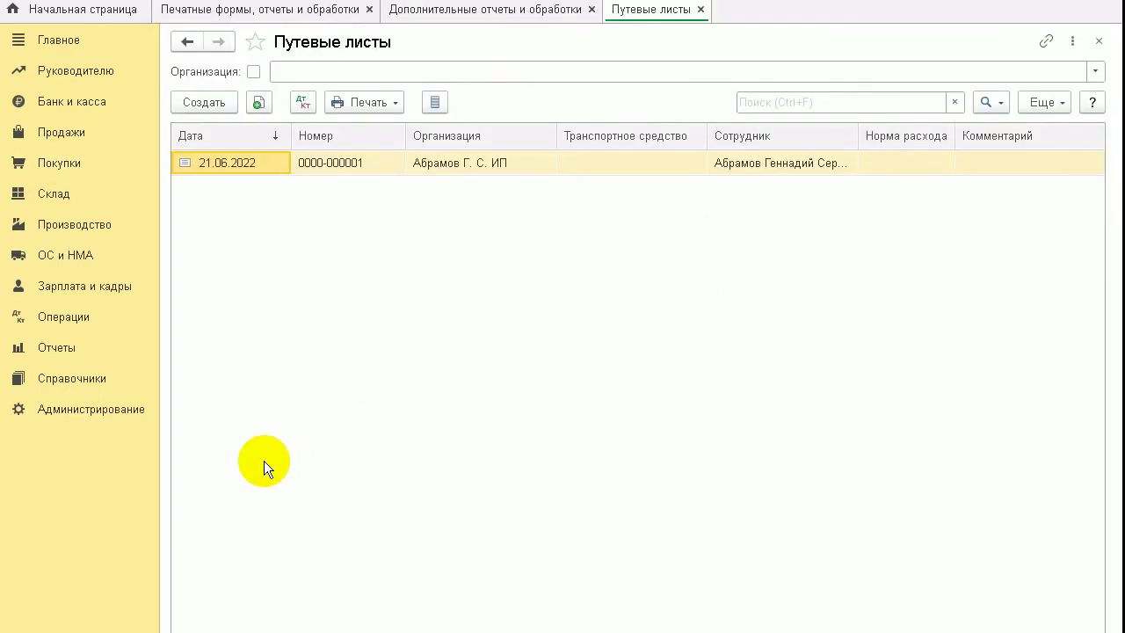
pyautogui.click(360, 107)
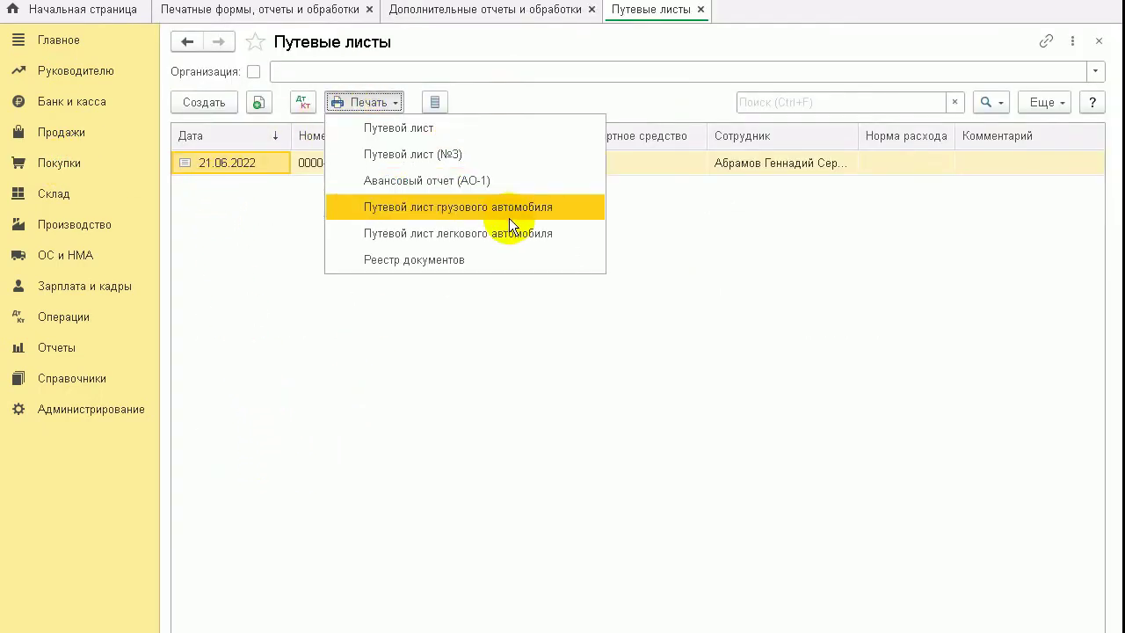
pyautogui.click(402, 235)
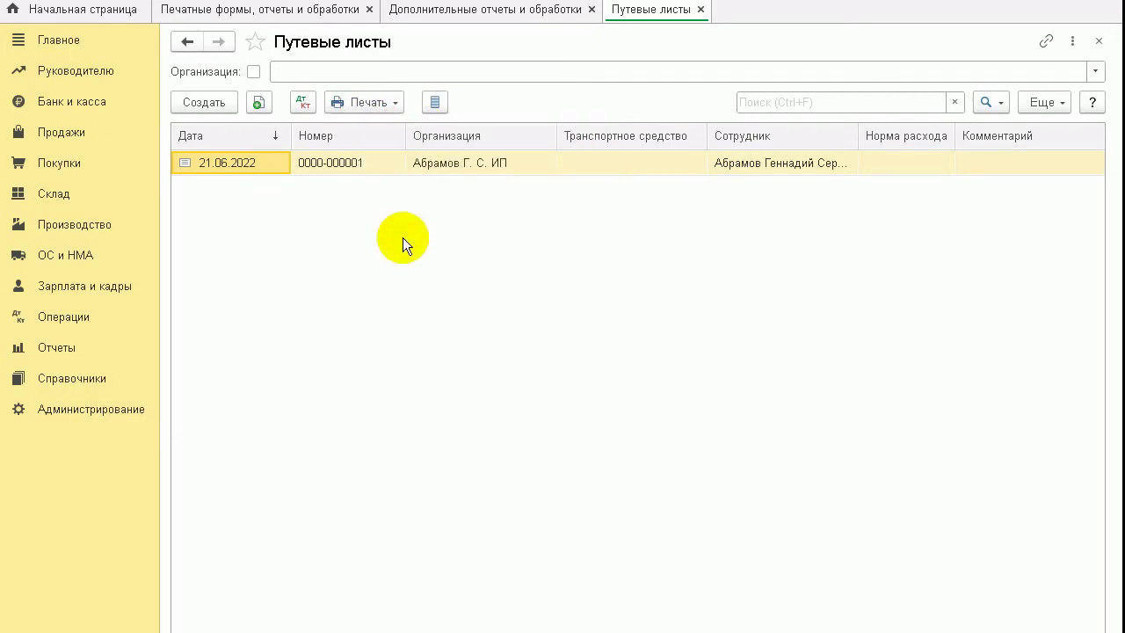
# Start a new vehicle from the 21.06.2022 waybill with registration plate 4444, model авто and VIN 77788.
pyautogui.press('Return')
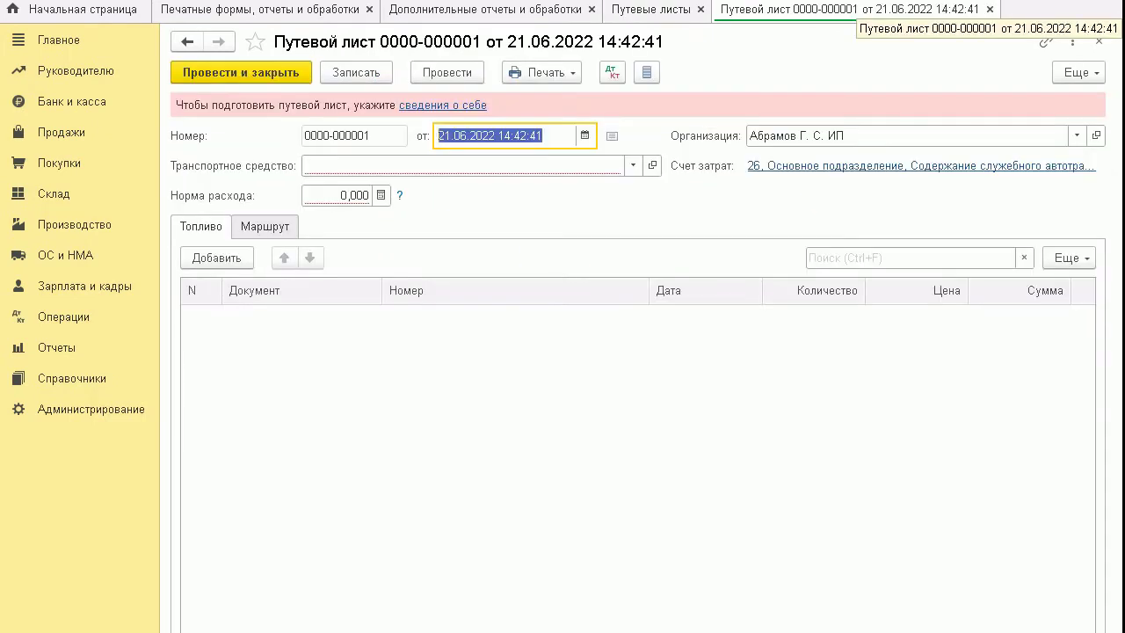
pyautogui.click(631, 167)
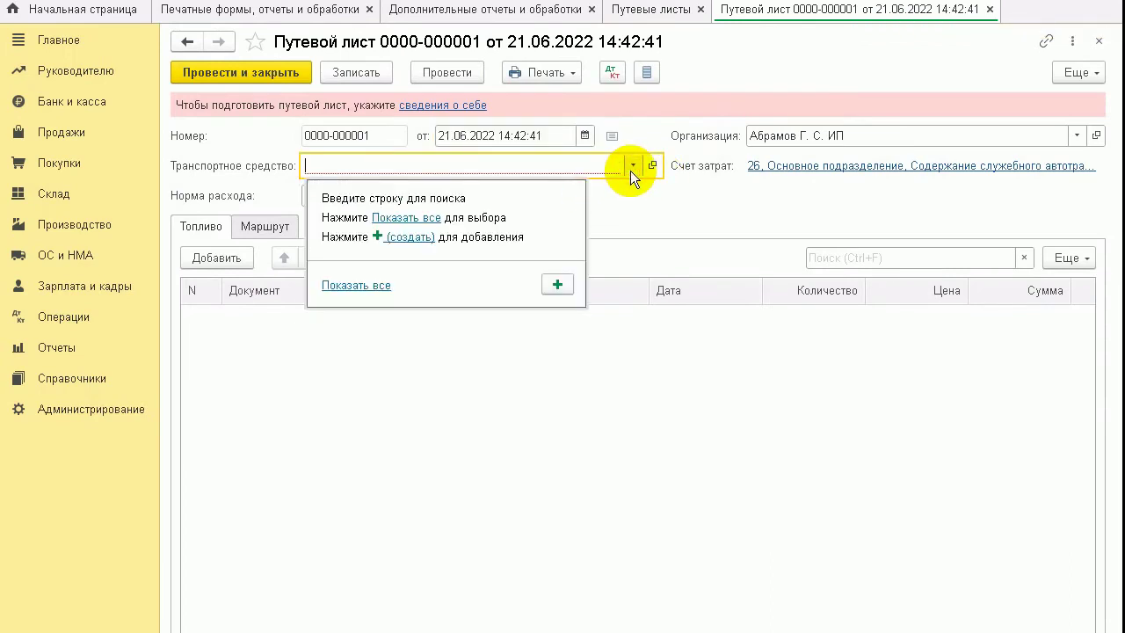
pyautogui.click(415, 222)
pyautogui.click(433, 207)
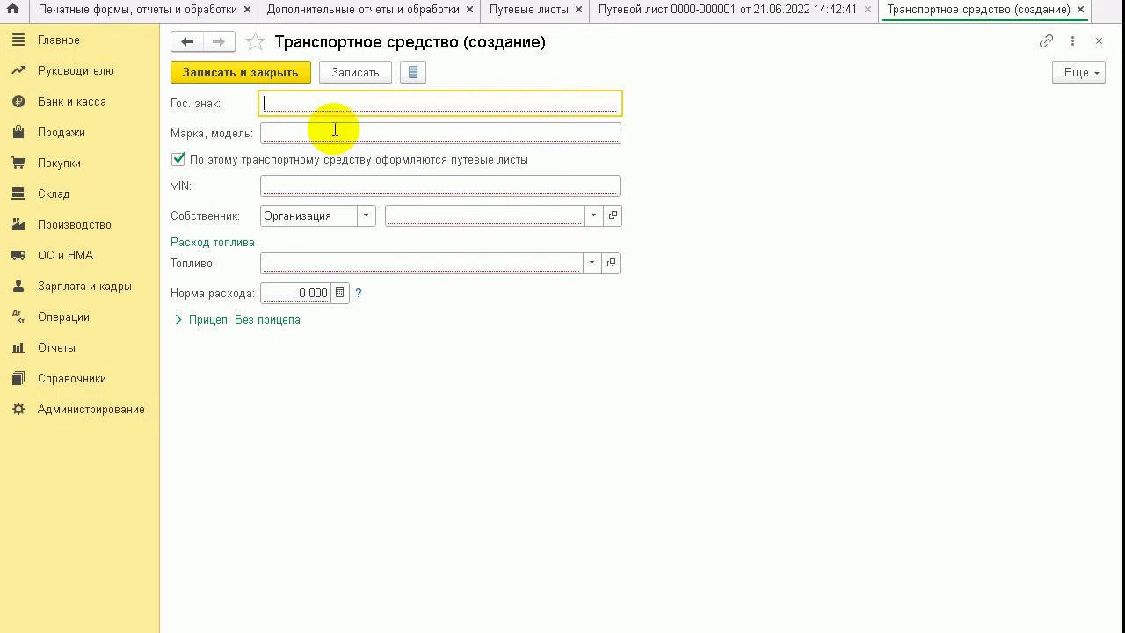
pyautogui.write('4444')
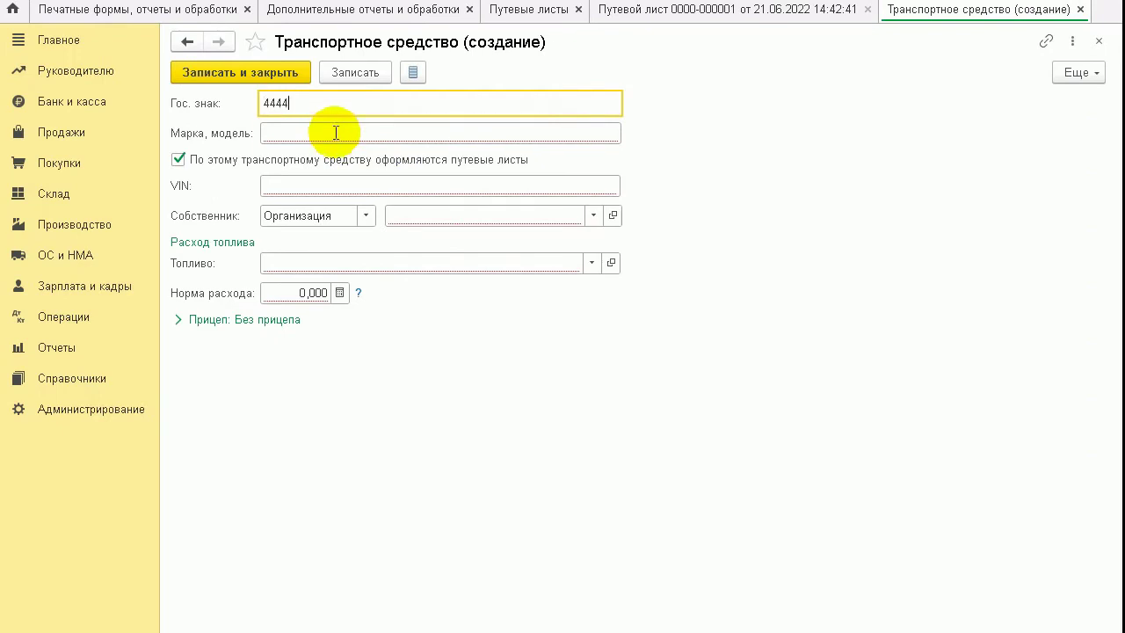
pyautogui.click(335, 130)
pyautogui.write('ываа')
pyautogui.doubleClick(315, 132)
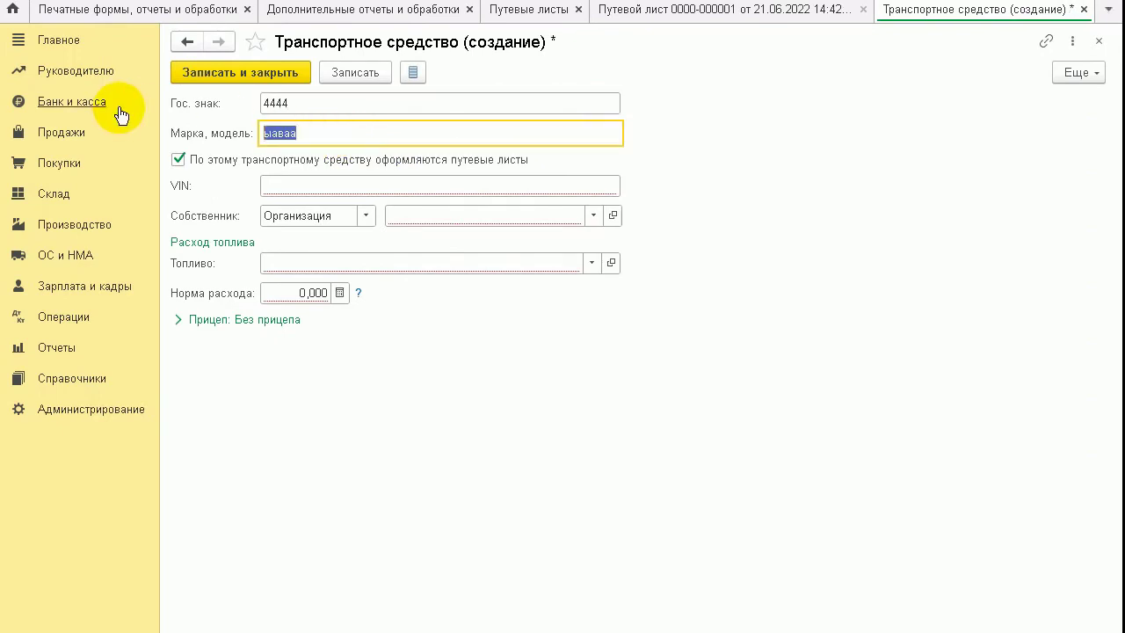
pyautogui.write('авто')
pyautogui.press('Tab')
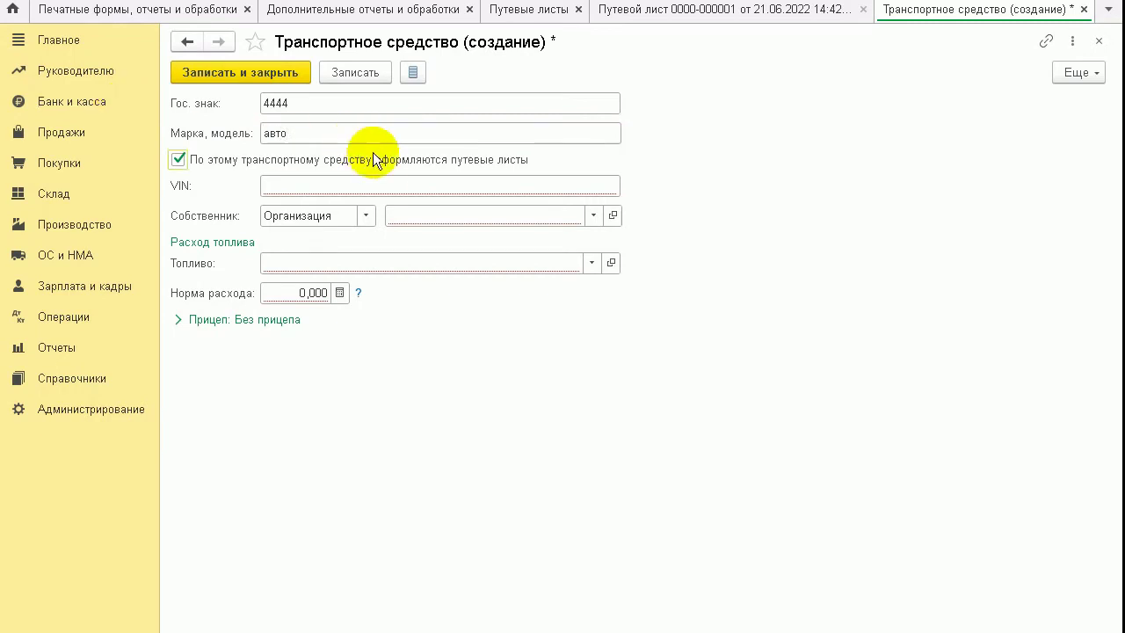
pyautogui.click(384, 183)
pyautogui.write('77788')
# Create the item АИ92 in the fuel nomenclature and select it as the vehicle's fuel.
pyautogui.click(401, 264)
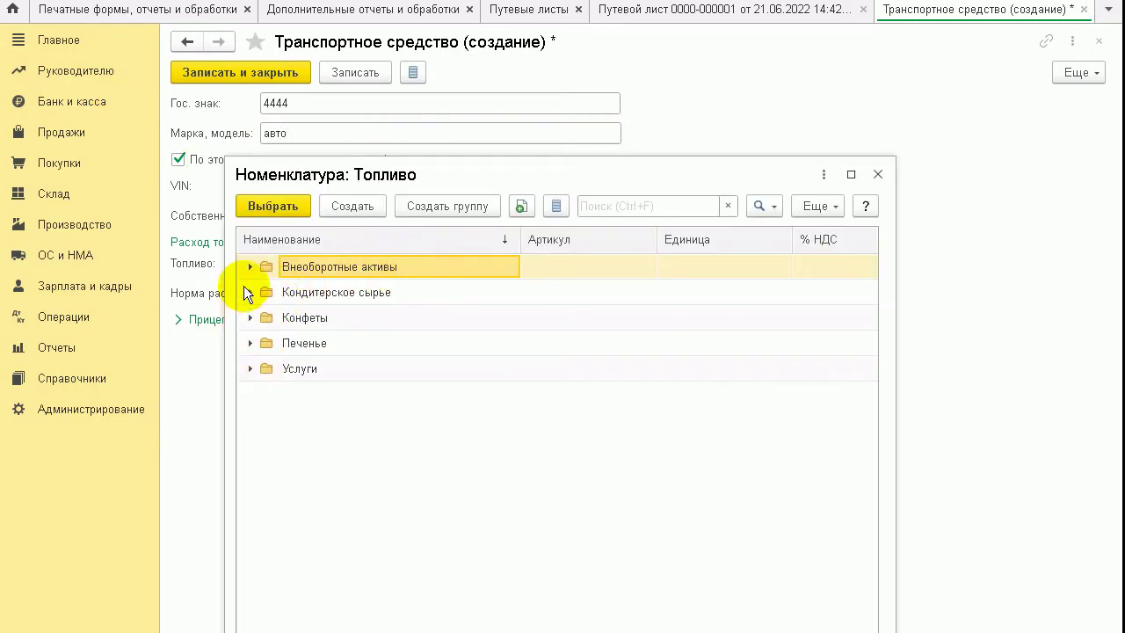
pyautogui.click(344, 206)
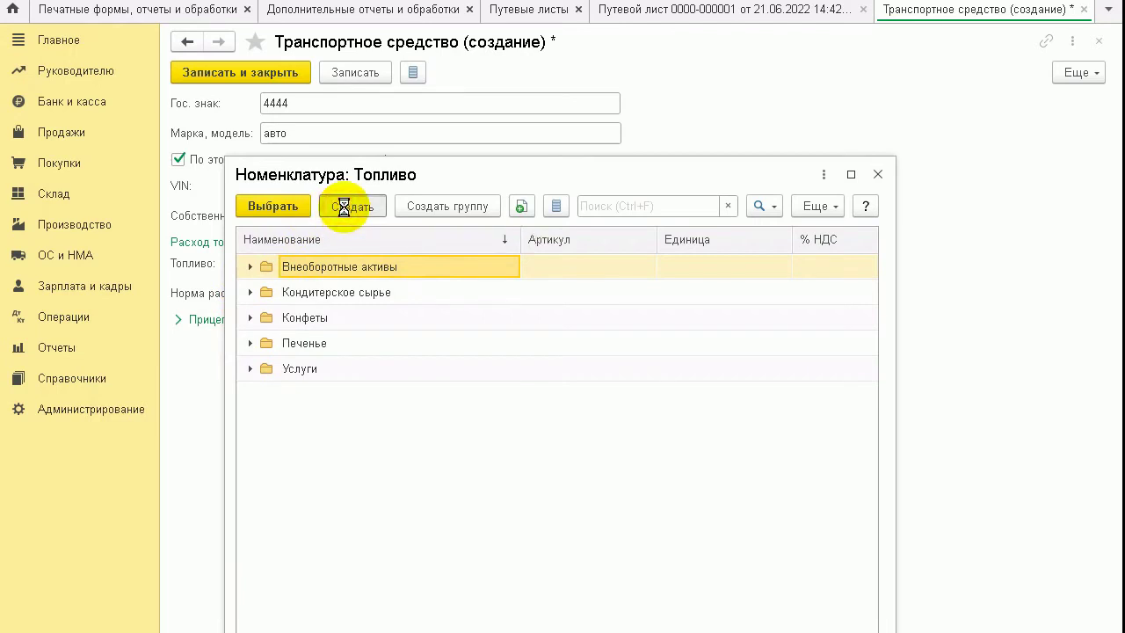
pyautogui.write('АИ92')
pyautogui.press('Return')
pyautogui.press('Escape')
pyautogui.hotkey('ctrl', 'Return')
pyautogui.doubleClick(340, 394)
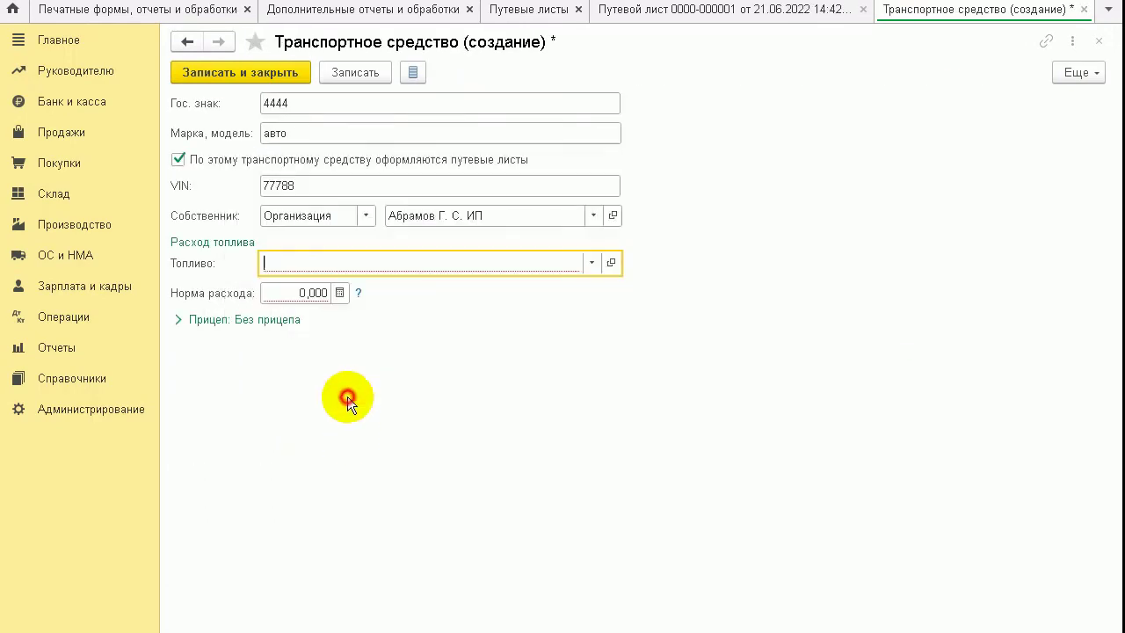
# Save the vehicle with Норма расхода 12 and record the waybill with авто (4444) as its vehicle.
pyautogui.click(280, 80)
pyautogui.write('12')
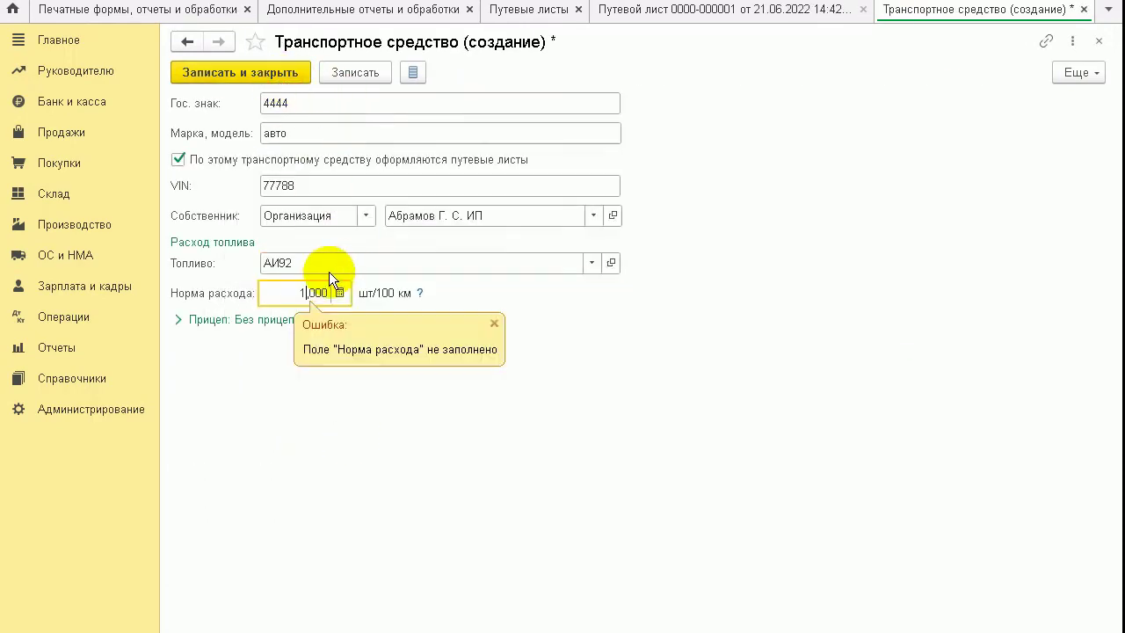
pyautogui.click(234, 72)
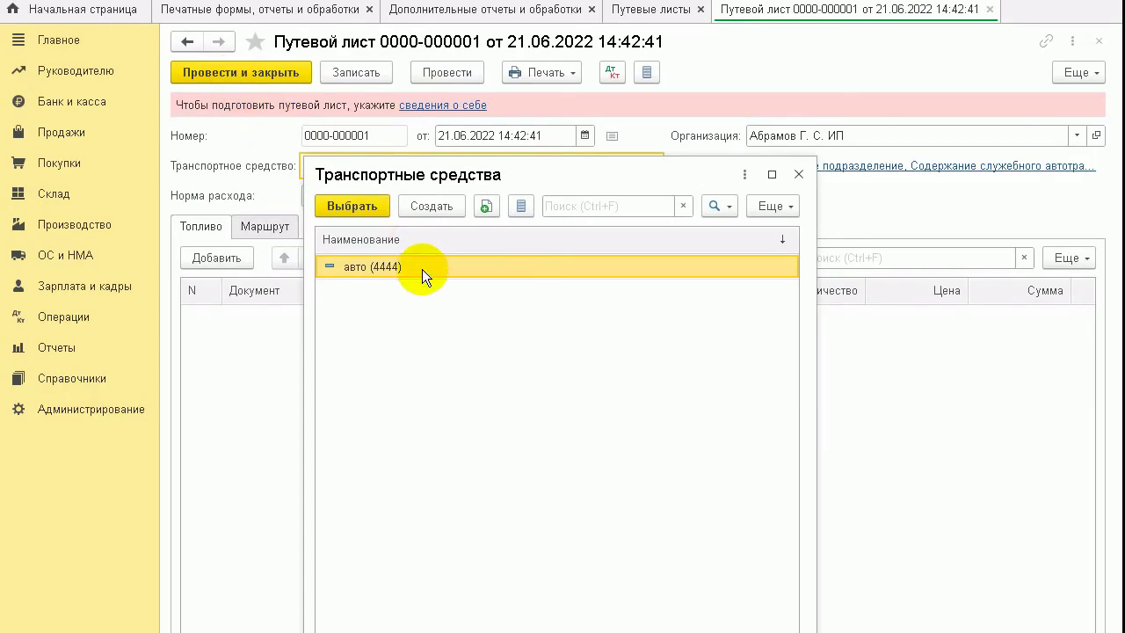
pyautogui.doubleClick(422, 269)
pyautogui.click(360, 72)
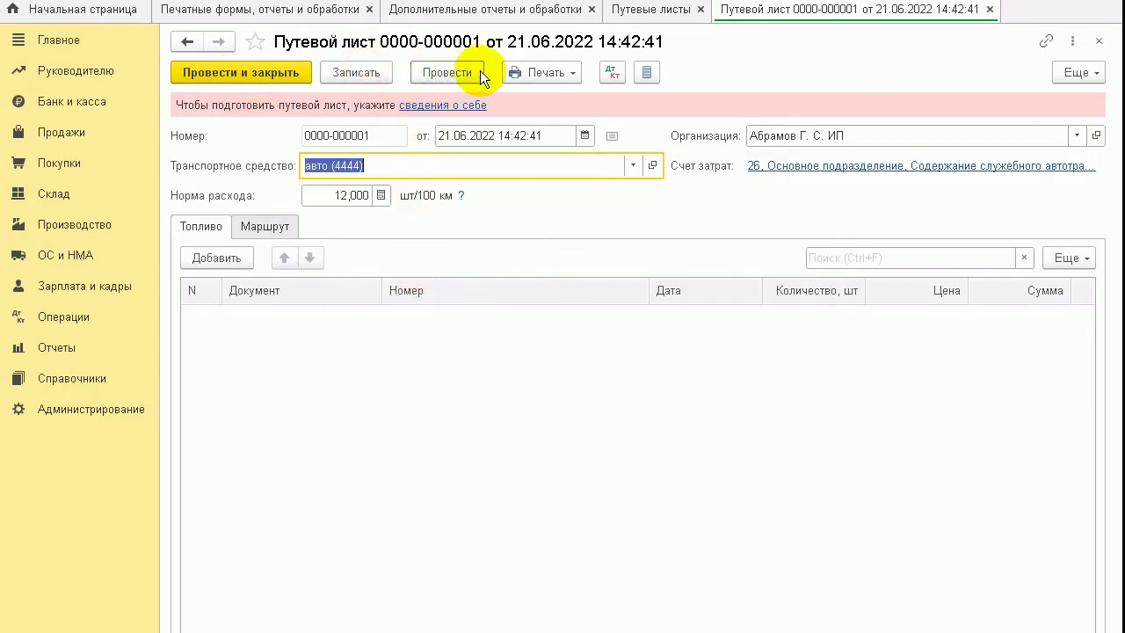
# Check the Транспорт field in the waybill's Путевой лист легкового автомобиля print form, closing the form and the waybill.
pyautogui.click(529, 73)
pyautogui.click(576, 199)
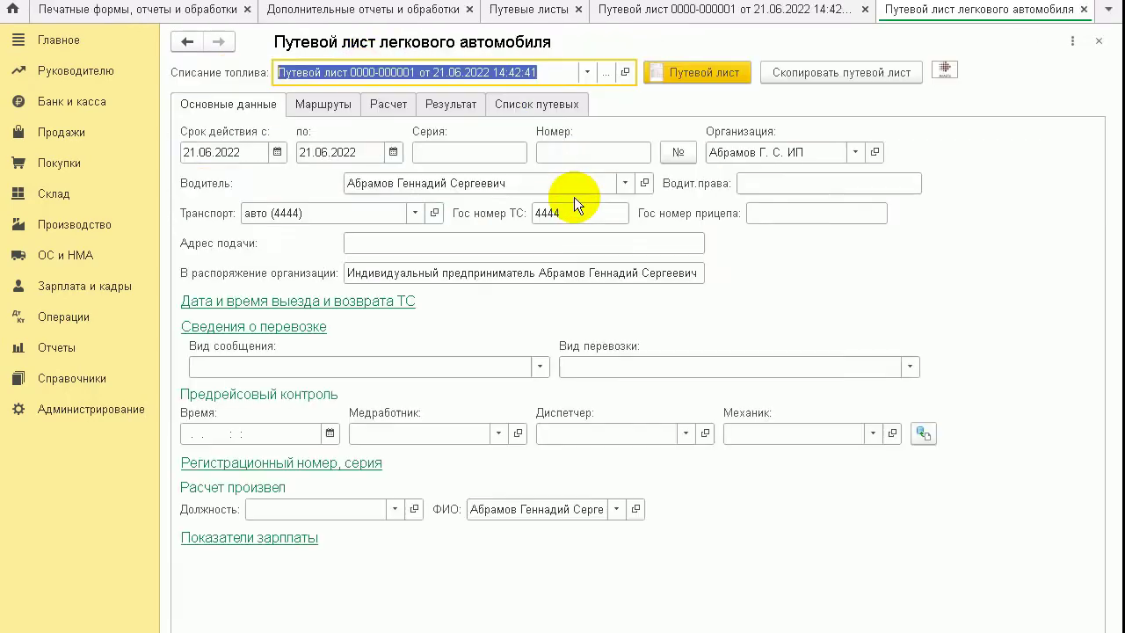
pyautogui.click(201, 214)
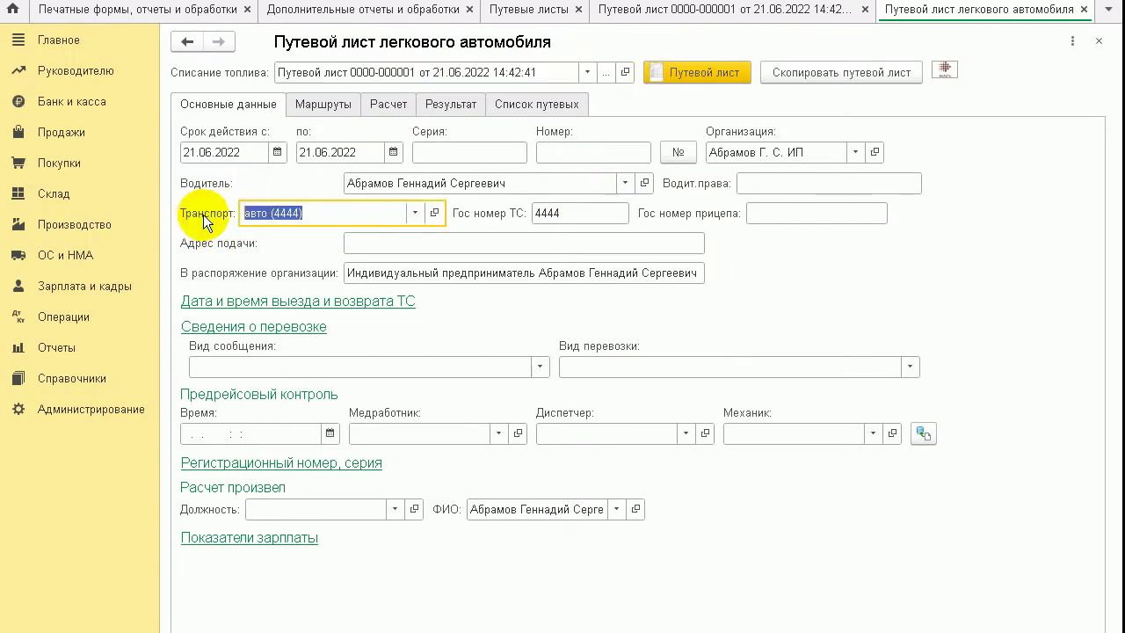
pyautogui.click(328, 213)
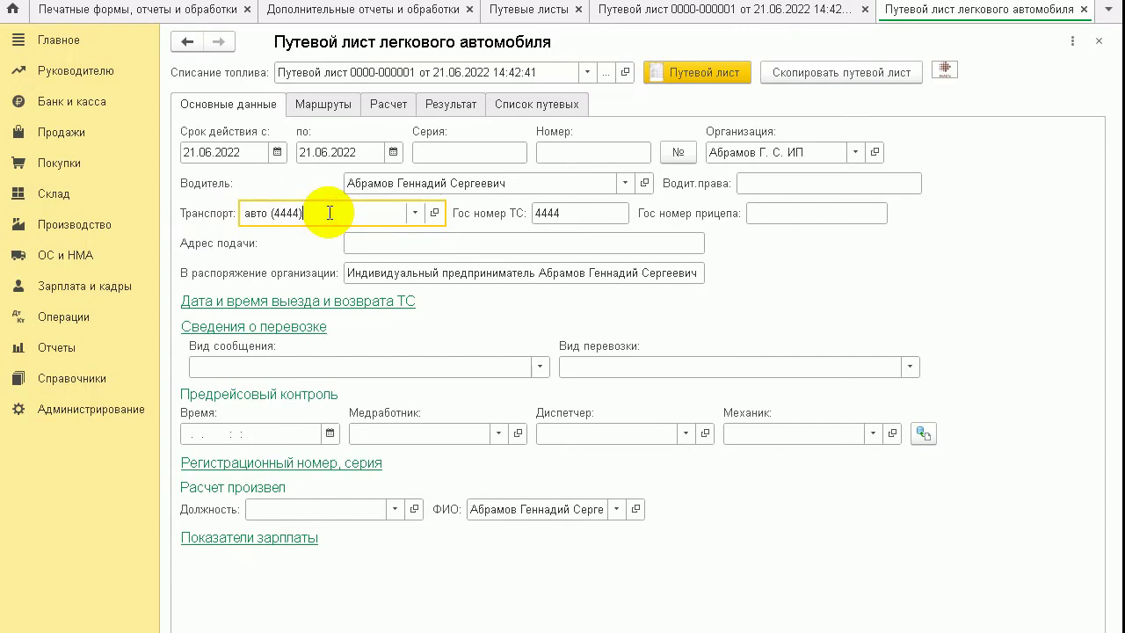
pyautogui.moveTo(330, 212); pyautogui.dragTo(249, 214)
pyautogui.click(308, 213)
pyautogui.press('Escape')
pyautogui.press('Escape')
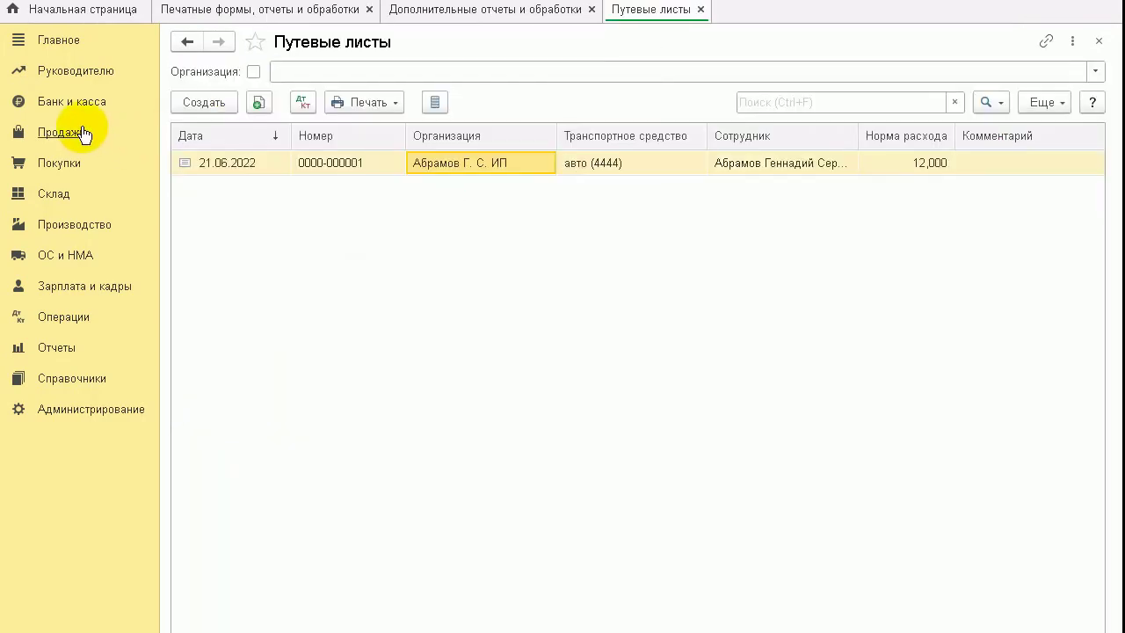
# Open the Путевой лист легкового автомобиля print form for the 21.03.2016 document in the warehouse's Расход материалов (Требования-накладные) list.
pyautogui.click(69, 202)
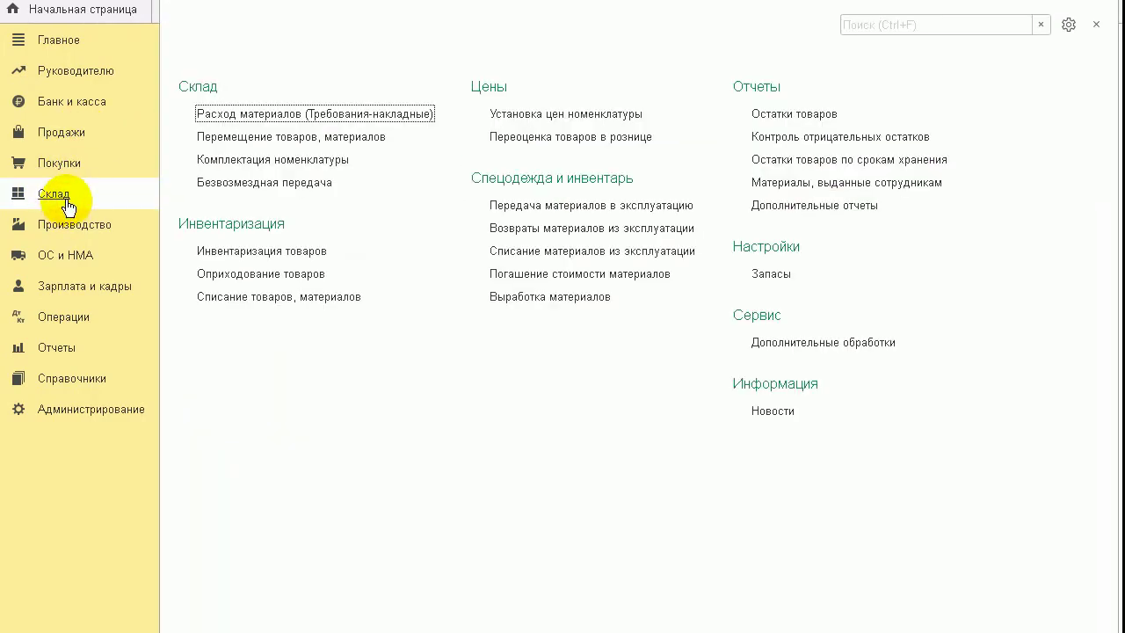
pyautogui.click(209, 115)
pyautogui.click(422, 108)
pyautogui.click(386, 102)
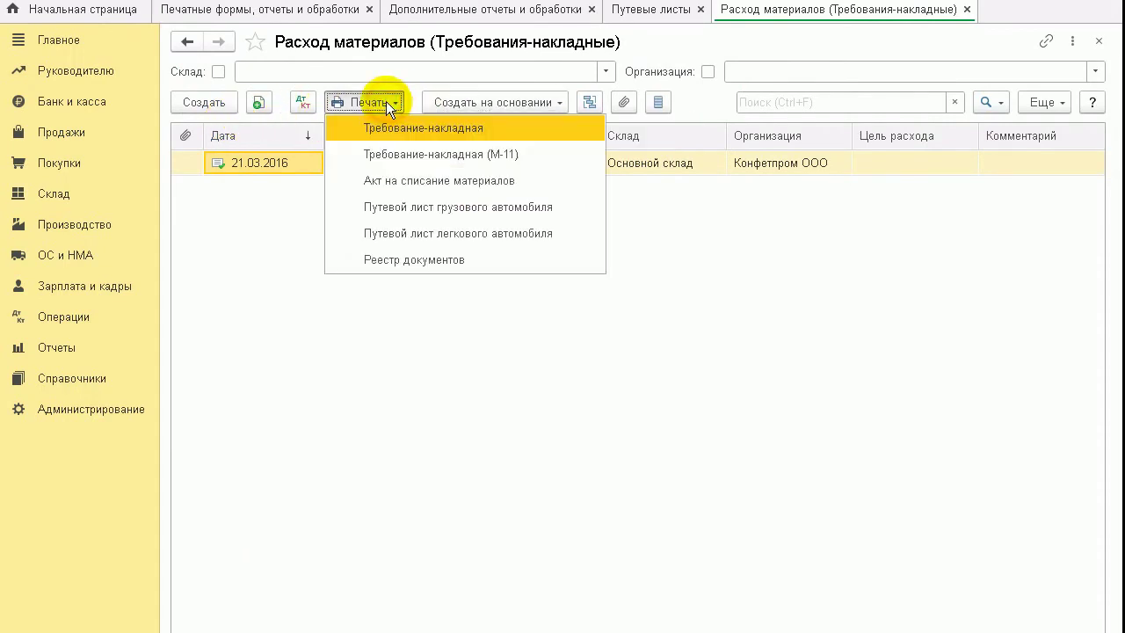
pyautogui.click(464, 233)
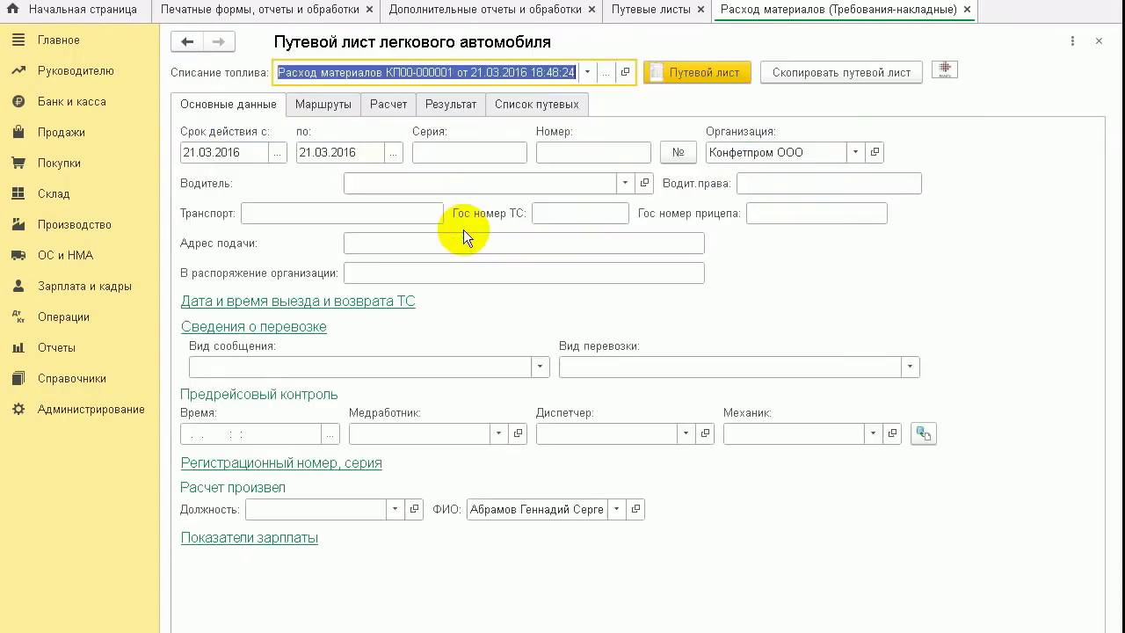
# Select the fixed asset Автомобиль легковой KIA RIO as Транспорт, check the Гос номер ТС field and close the form.
pyautogui.click(400, 213)
pyautogui.click(345, 265)
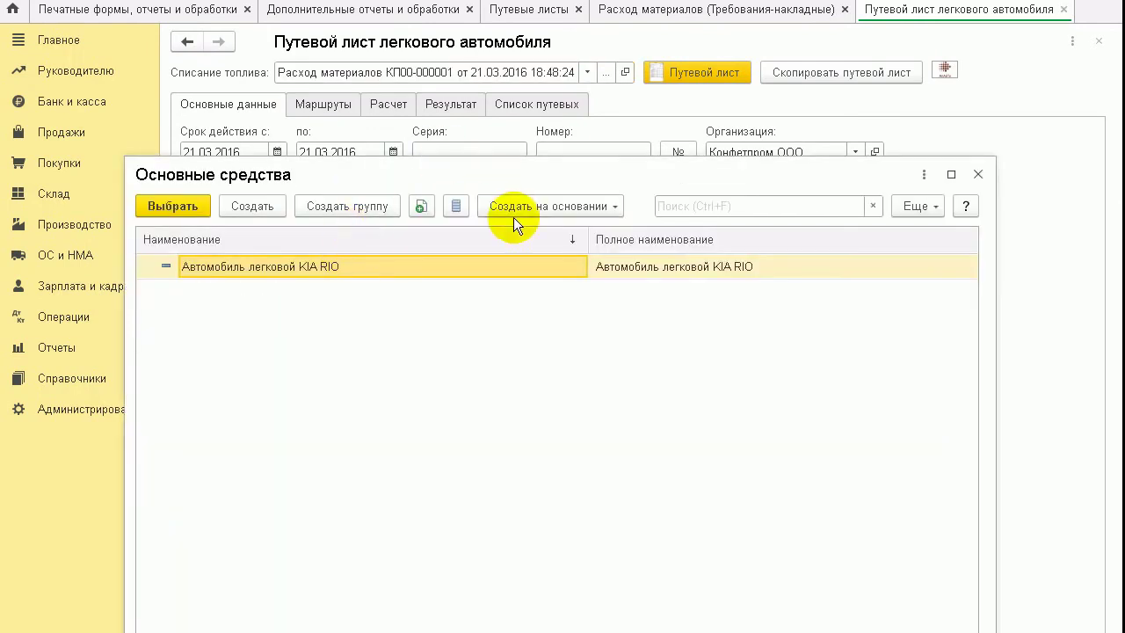
pyautogui.moveTo(380, 172); pyautogui.dragTo(419, 166)
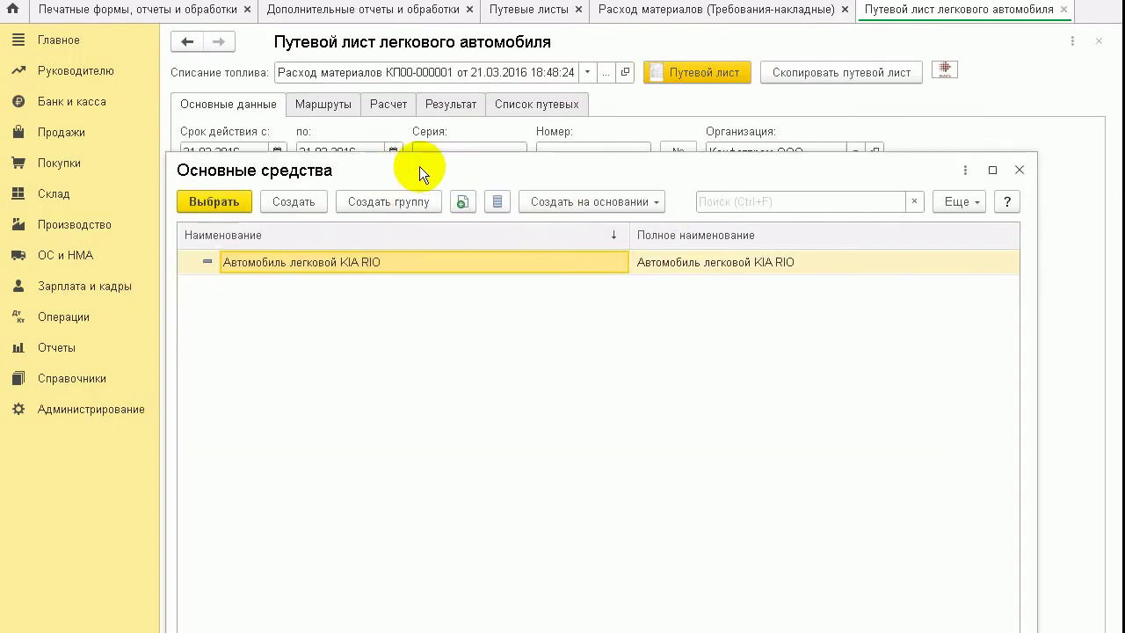
pyautogui.doubleClick(341, 266)
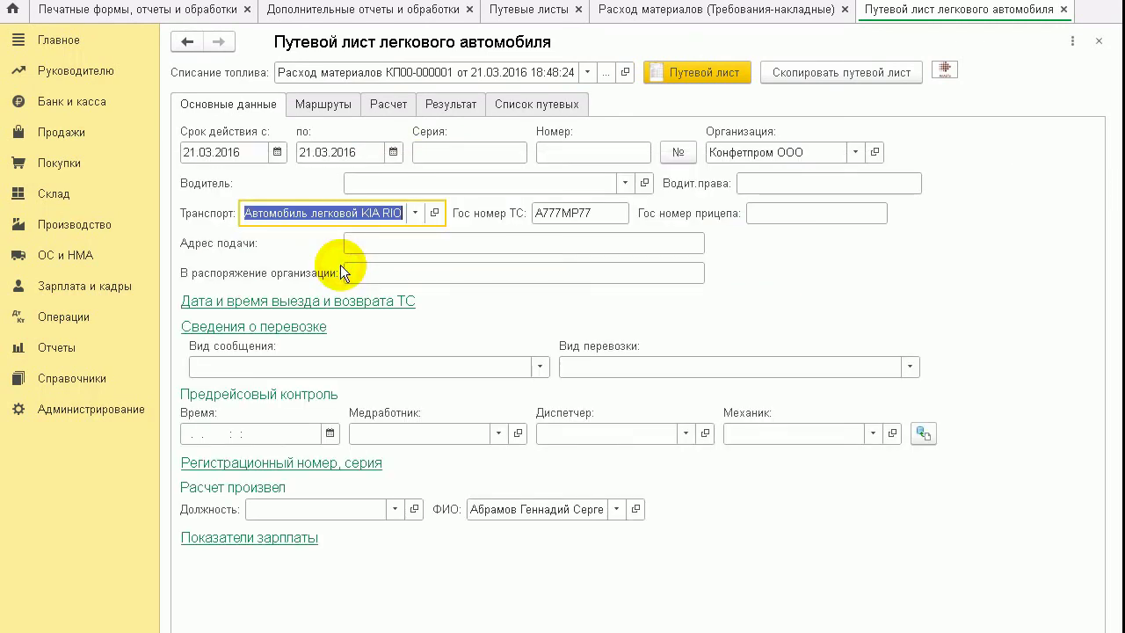
pyautogui.click(341, 215)
pyautogui.click(549, 215)
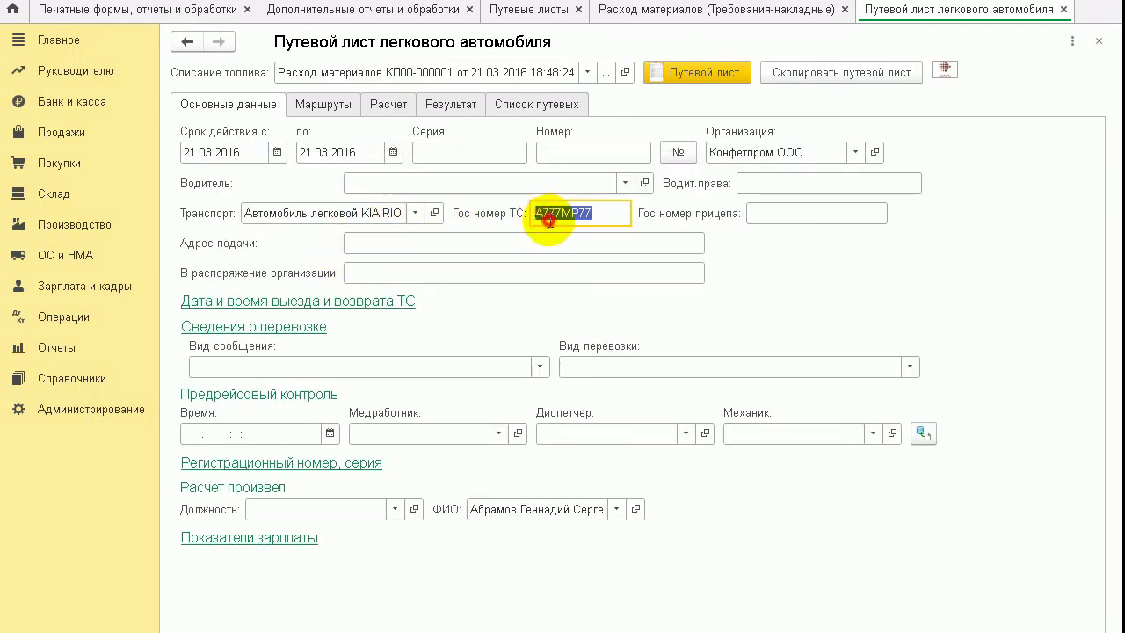
pyautogui.click(553, 220)
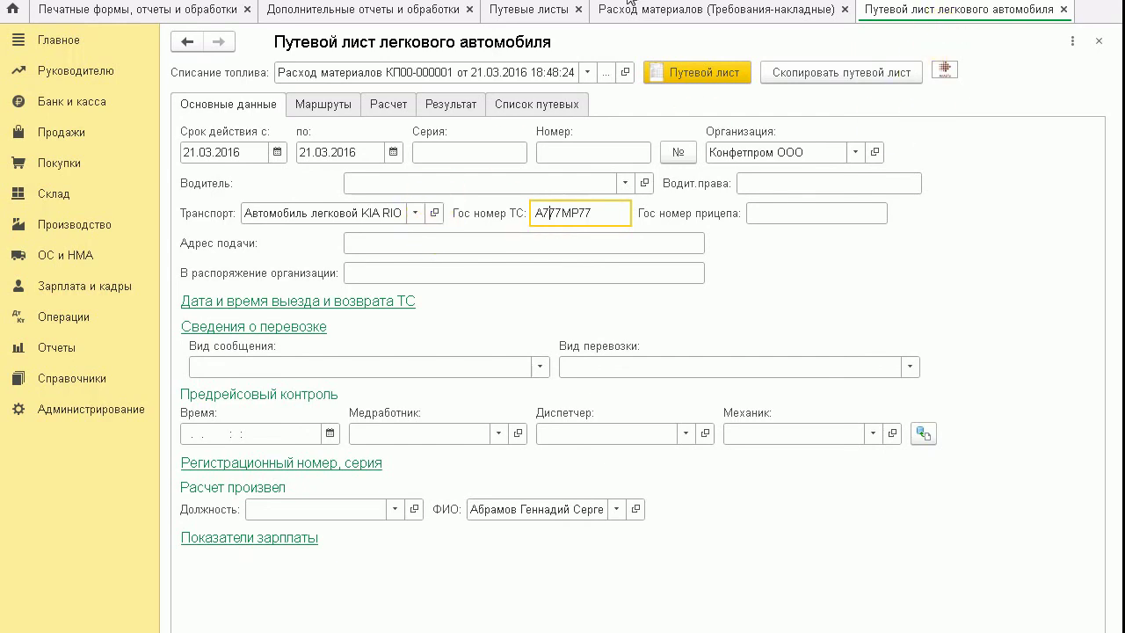
pyautogui.press('Escape')
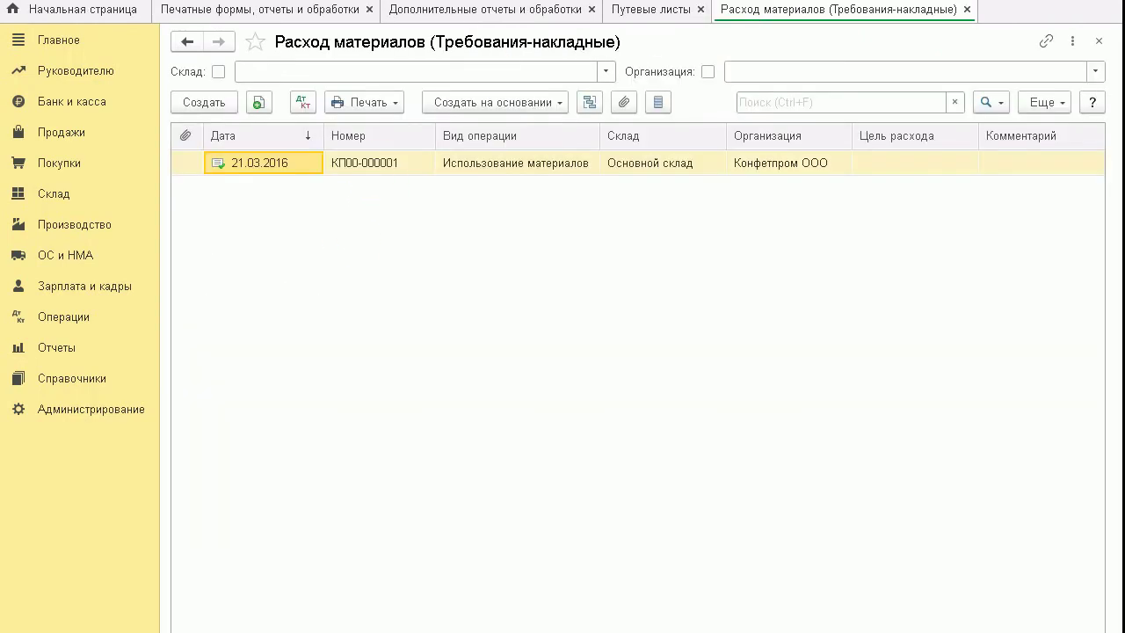